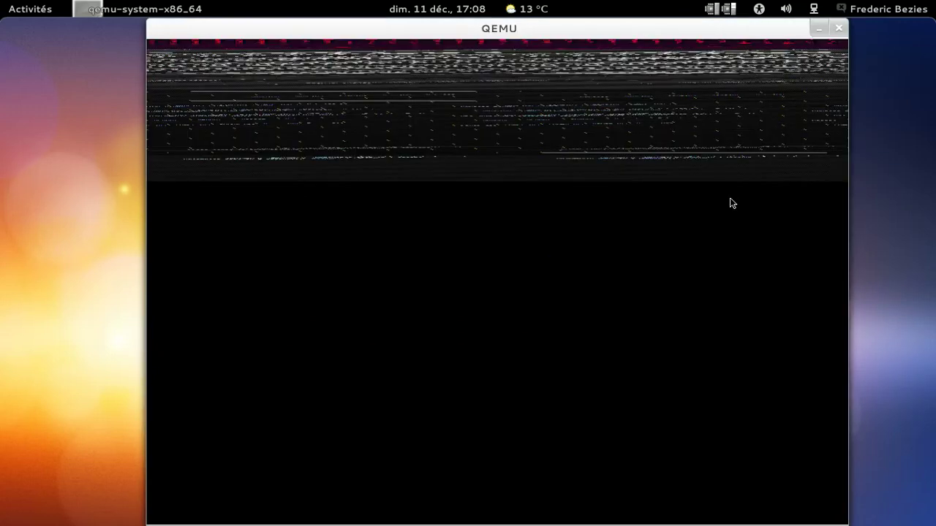
# Log in to the KahelOS virtual machine with the listed user account by entering the account password.
pyautogui.moveTo(573, 33); pyautogui.dragTo(542, 30)
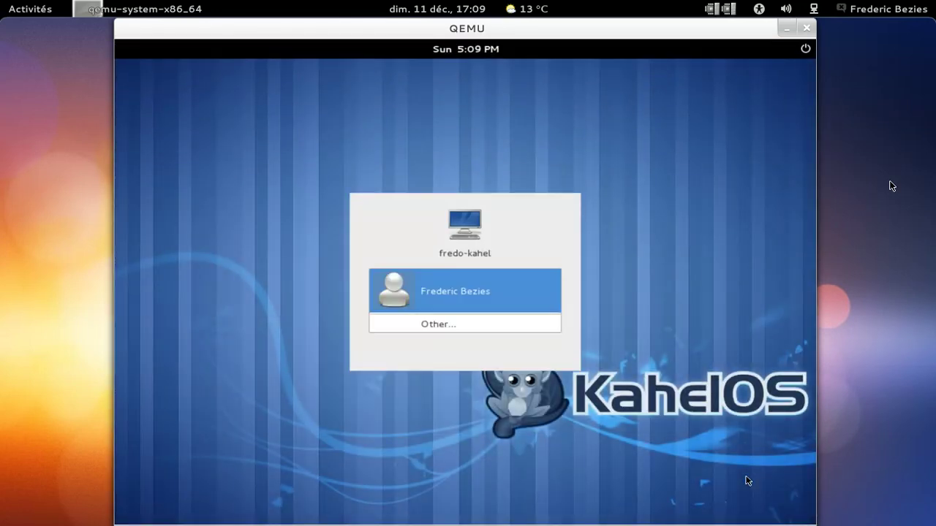
pyautogui.click(604, 268)
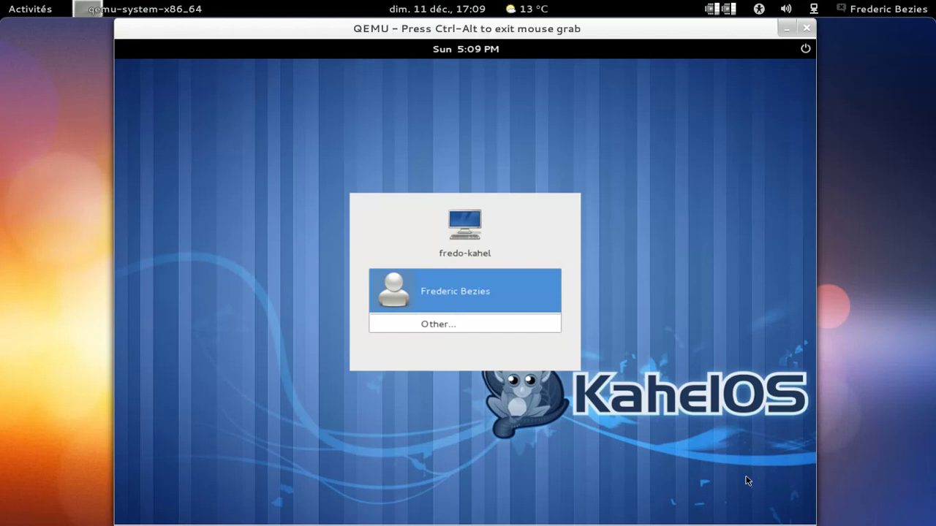
pyautogui.click(479, 301)
pyautogui.write('*******')
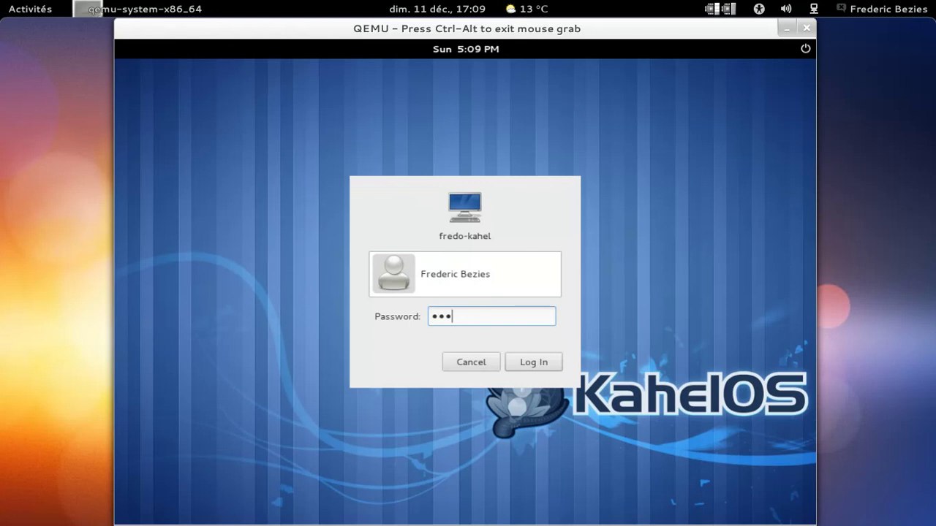
pyautogui.press('BackSpace')
pyautogui.press('BackSpace')
pyautogui.press('BackSpace')
pyautogui.press('BackSpace')
pyautogui.press('BackSpace')
pyautogui.press('BackSpace')
pyautogui.press('BackSpace')
pyautogui.write('*********')
pyautogui.press('Return')
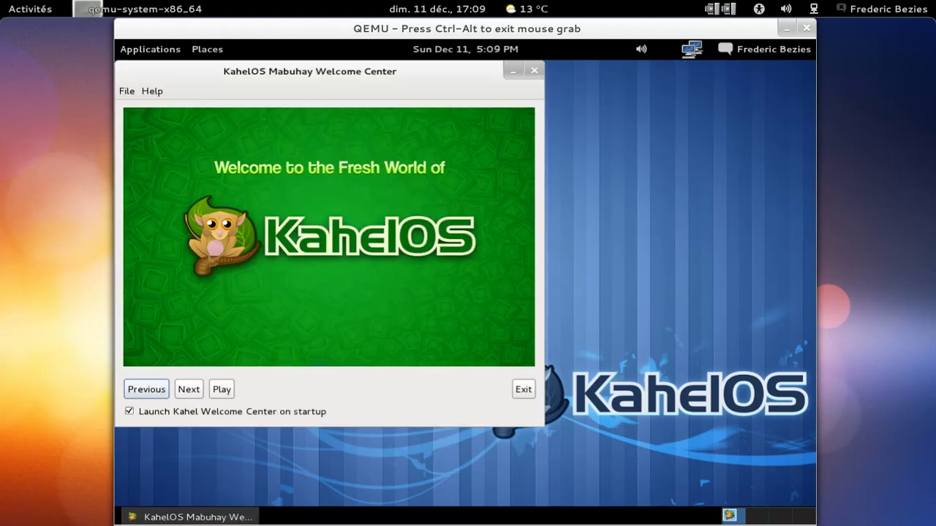
# Close the Welcome Center and set the display language to French in the system's region and language settings.
pyautogui.click(523, 389)
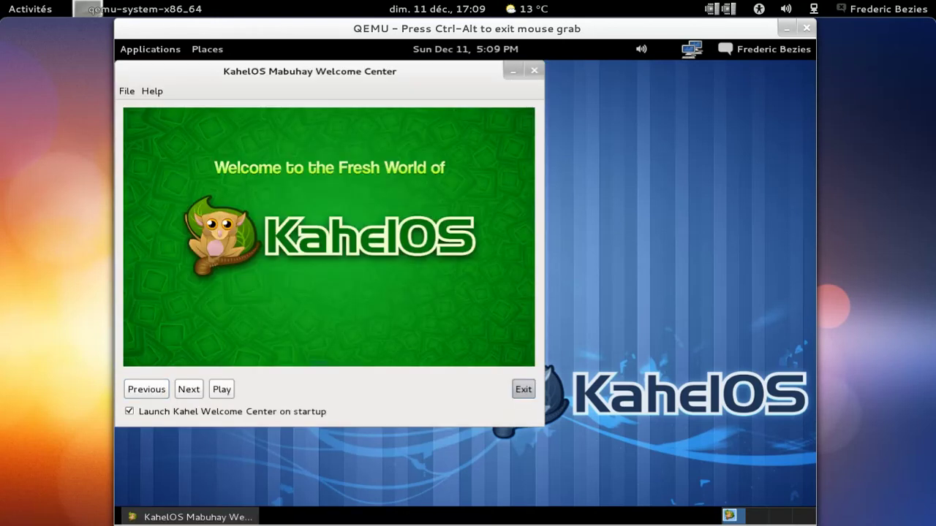
pyautogui.click(764, 49)
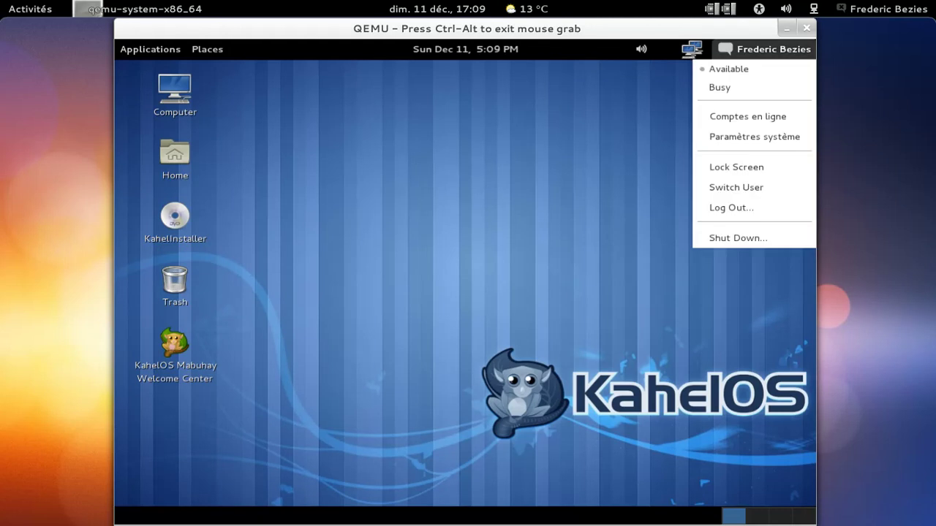
pyautogui.click(751, 138)
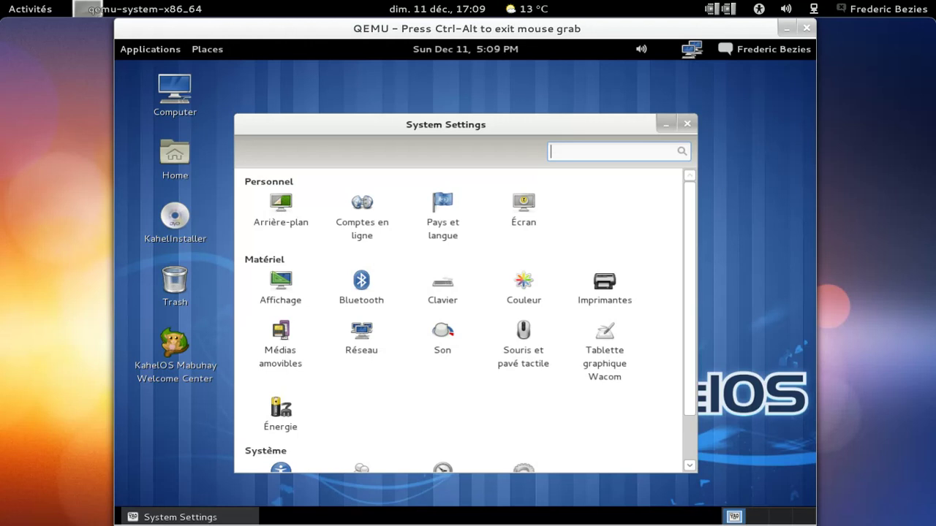
pyautogui.click(443, 208)
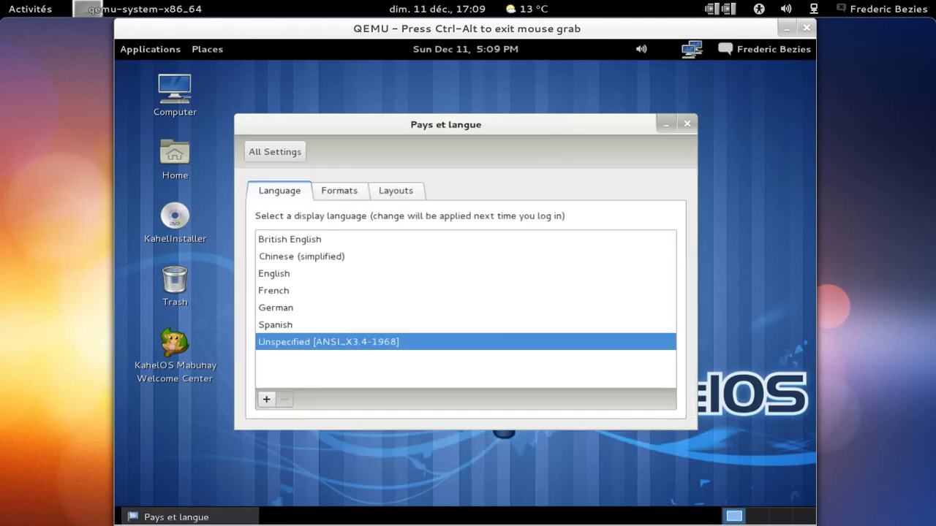
pyautogui.click(307, 290)
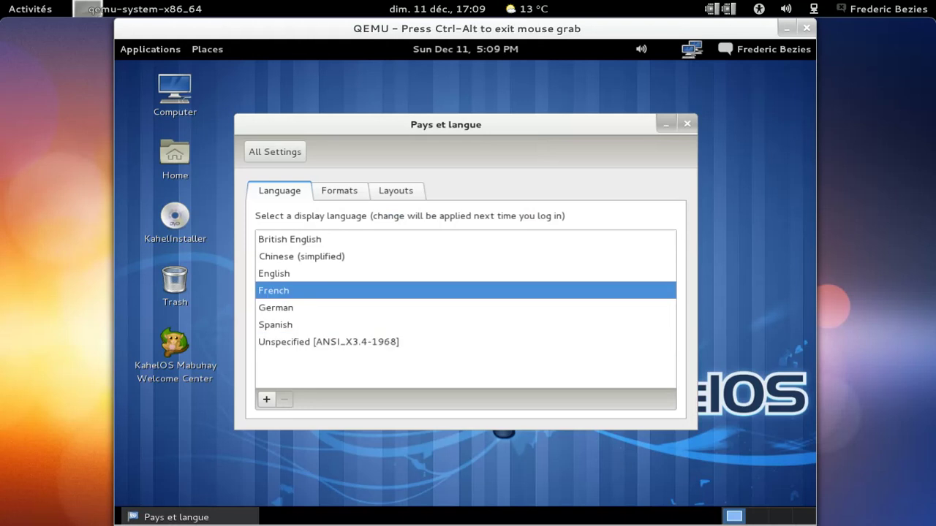
# Check the keyboard layouts and try to add a region for the formats in the language settings.
pyautogui.click(333, 192)
pyautogui.click(385, 192)
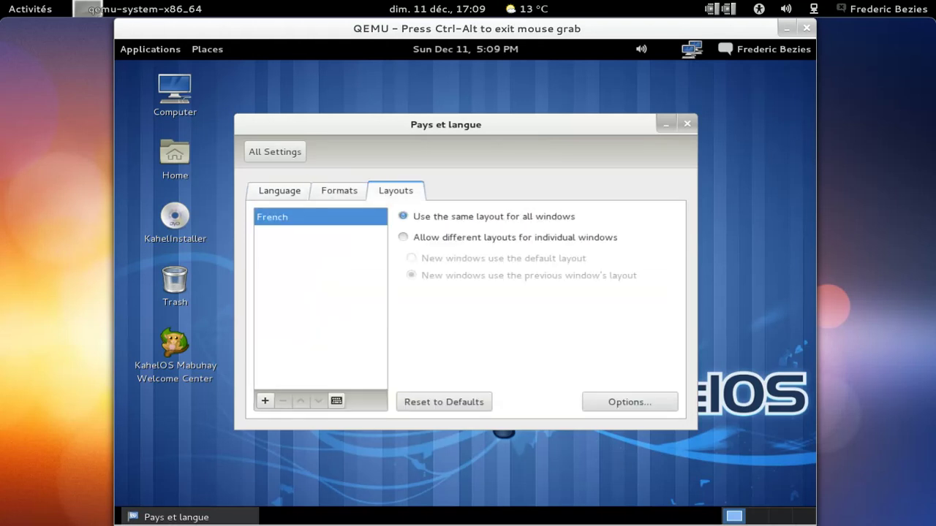
pyautogui.click(326, 192)
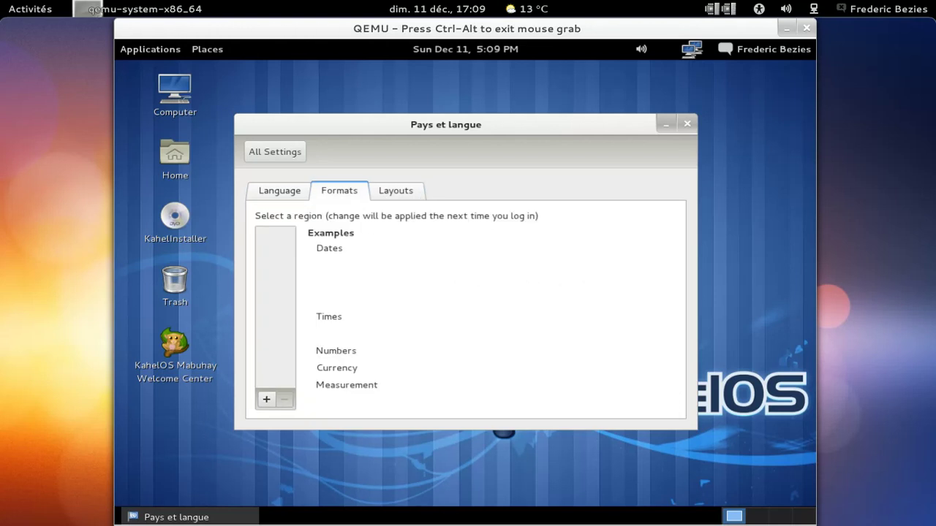
pyautogui.click(266, 400)
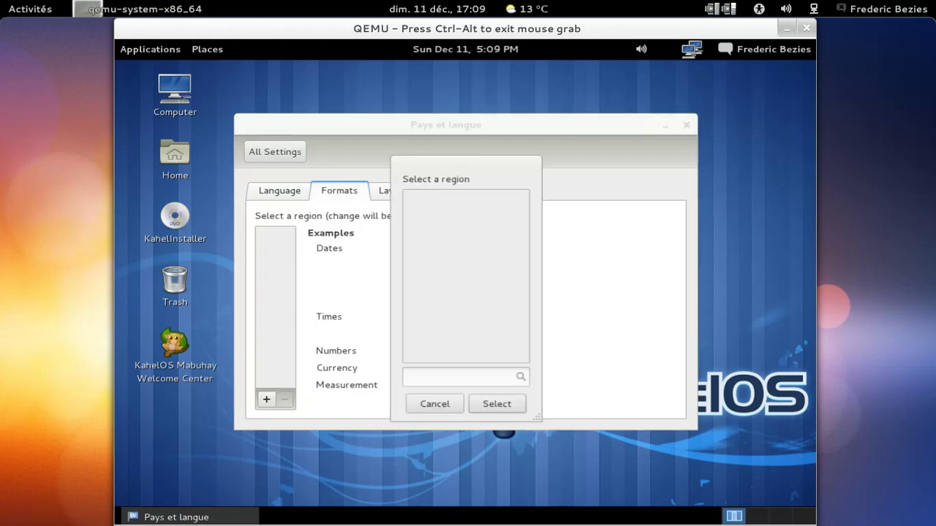
pyautogui.click(482, 403)
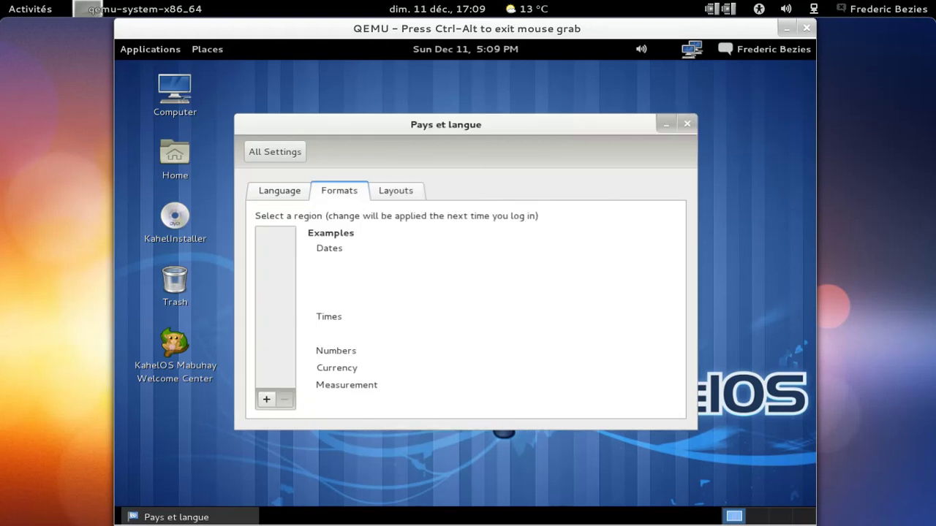
pyautogui.click(285, 193)
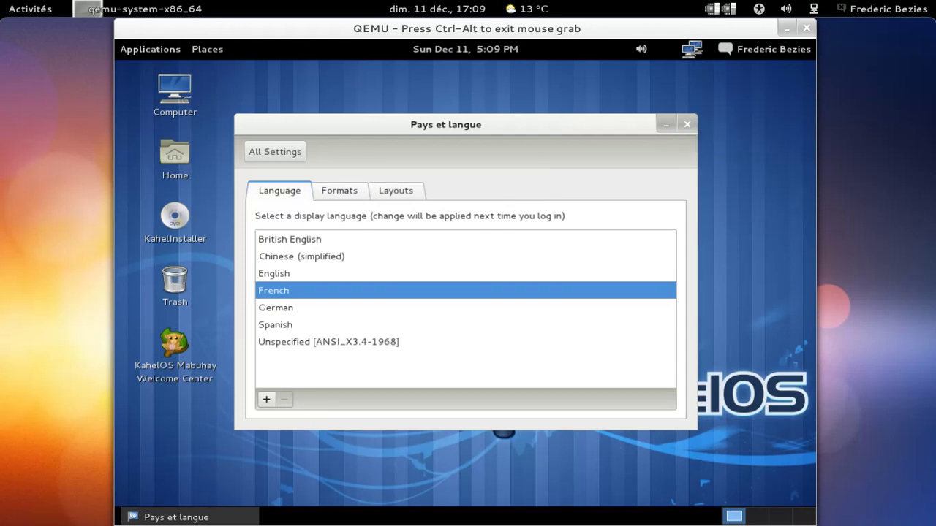
# Close the language settings, log out of the session and log back in with the account password.
pyautogui.click(688, 125)
pyautogui.click(769, 51)
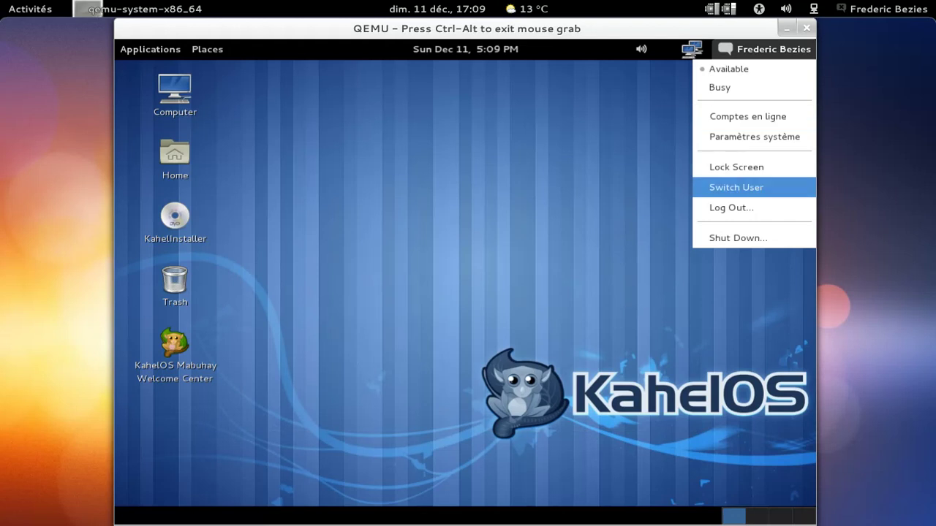
pyautogui.click(739, 210)
pyautogui.click(562, 338)
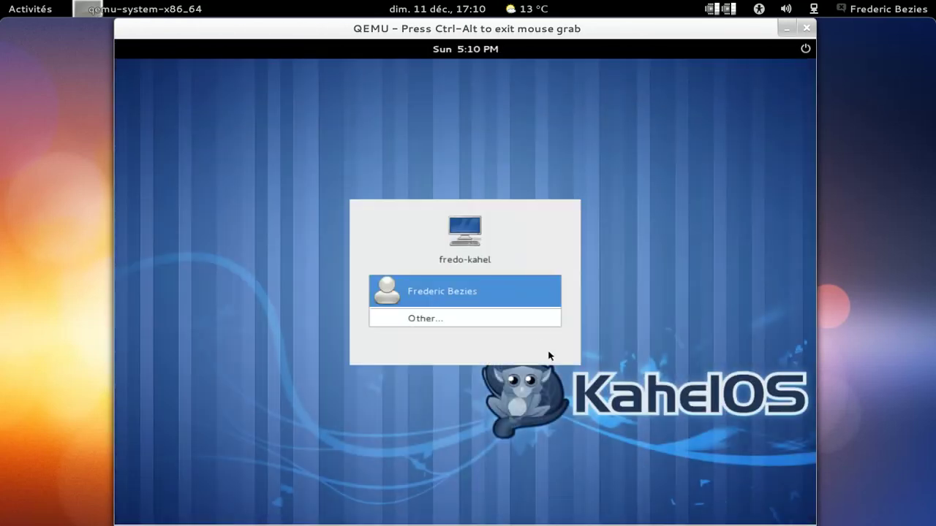
pyautogui.click(522, 294)
pyautogui.write('********')
pyautogui.press('Return')
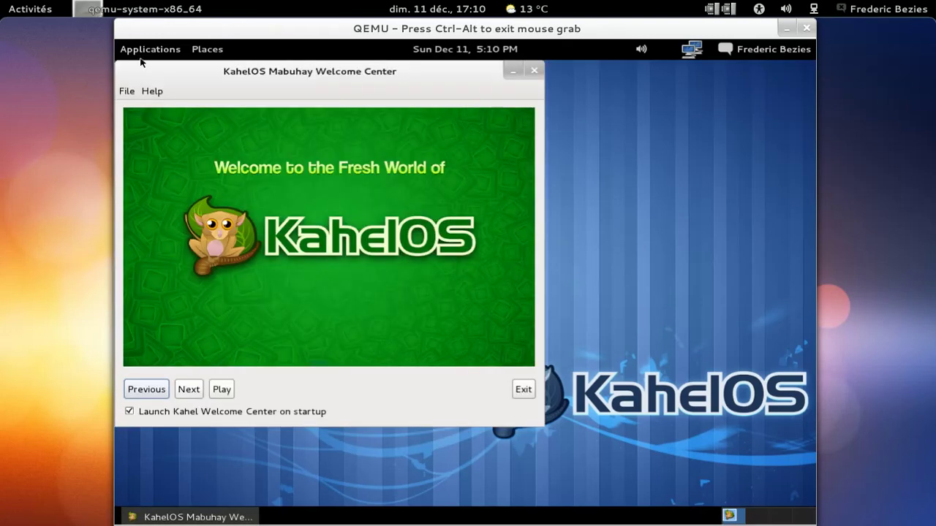
# Go through all the presentation slides of the KahelOS Mabuhay Welcome Center.
pyautogui.click(191, 393)
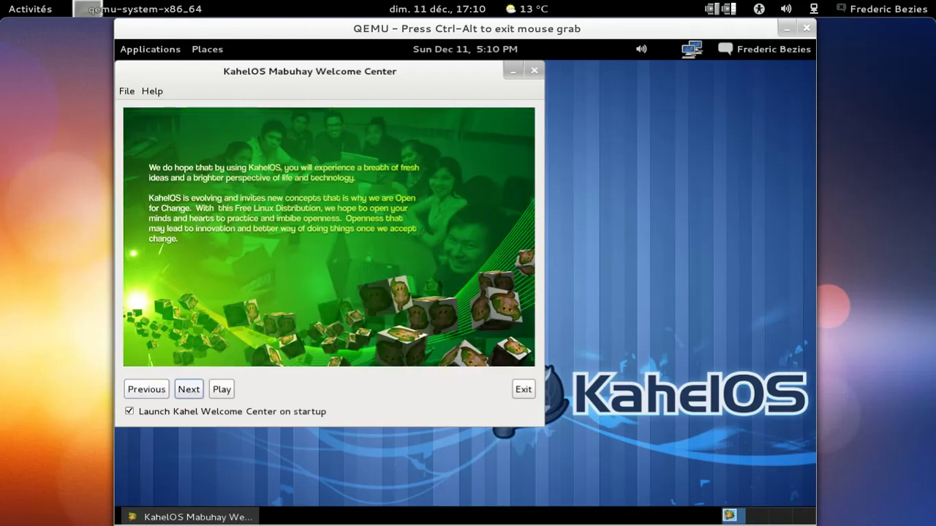
pyautogui.click(192, 395)
pyautogui.click(191, 394)
pyautogui.click(192, 394)
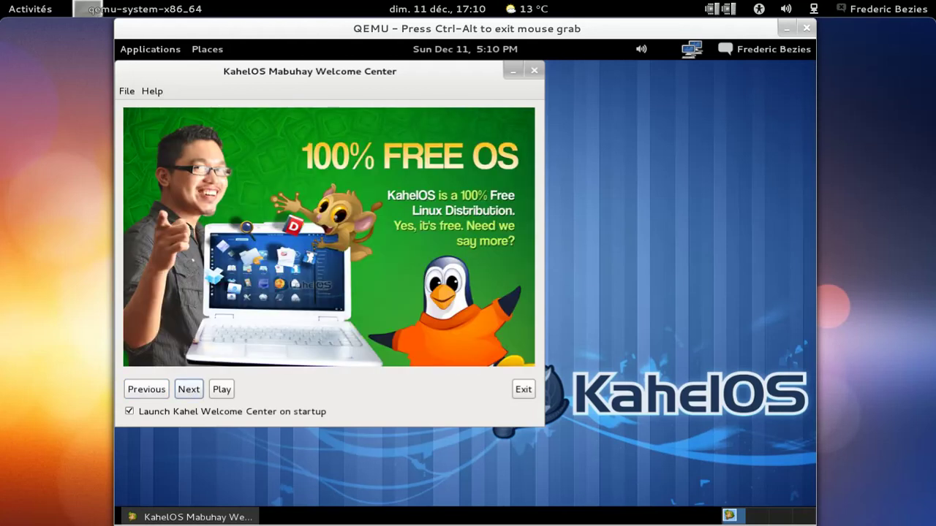
pyautogui.click(189, 389)
pyautogui.click(188, 389)
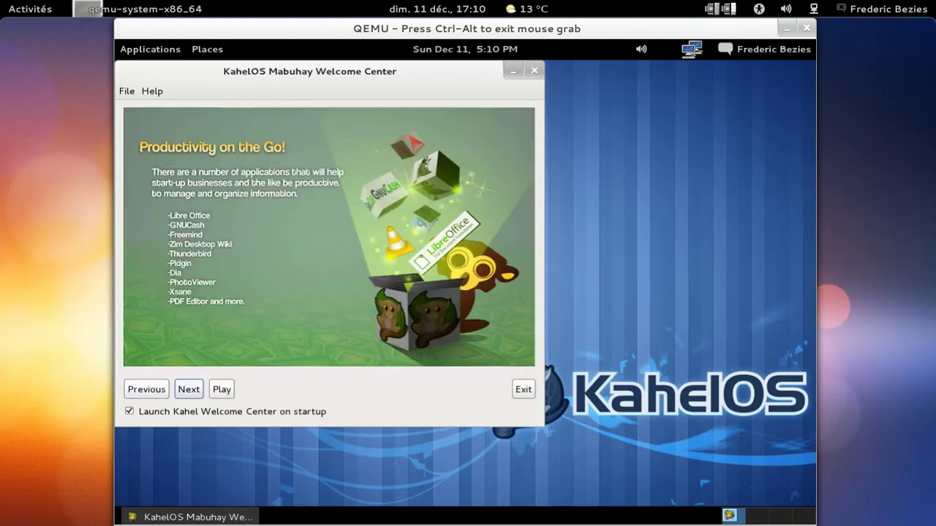
pyautogui.click(189, 389)
pyautogui.click(196, 391)
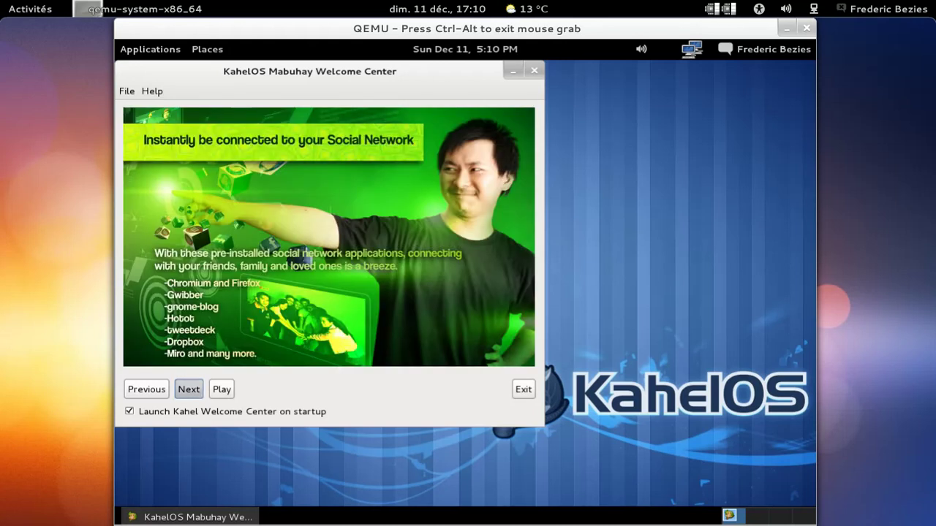
pyautogui.click(195, 391)
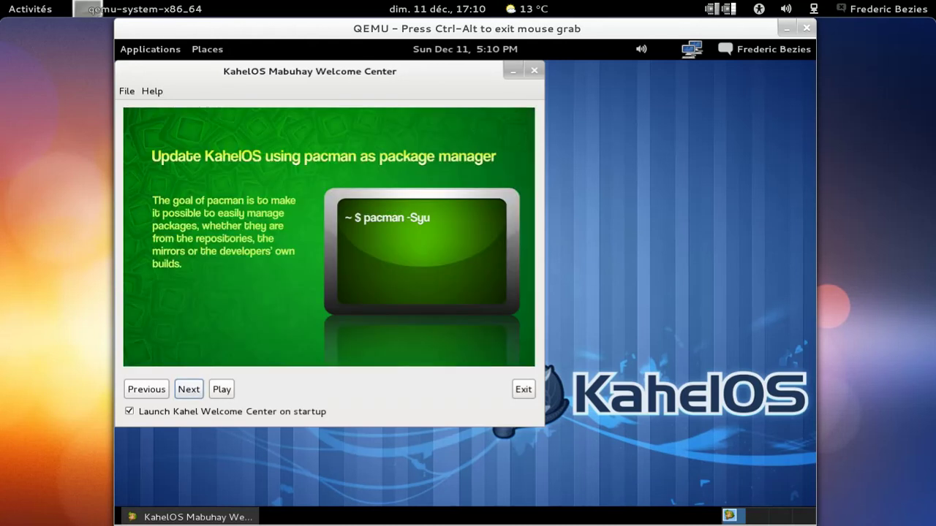
pyautogui.click(188, 389)
pyautogui.click(188, 389)
pyautogui.click(189, 389)
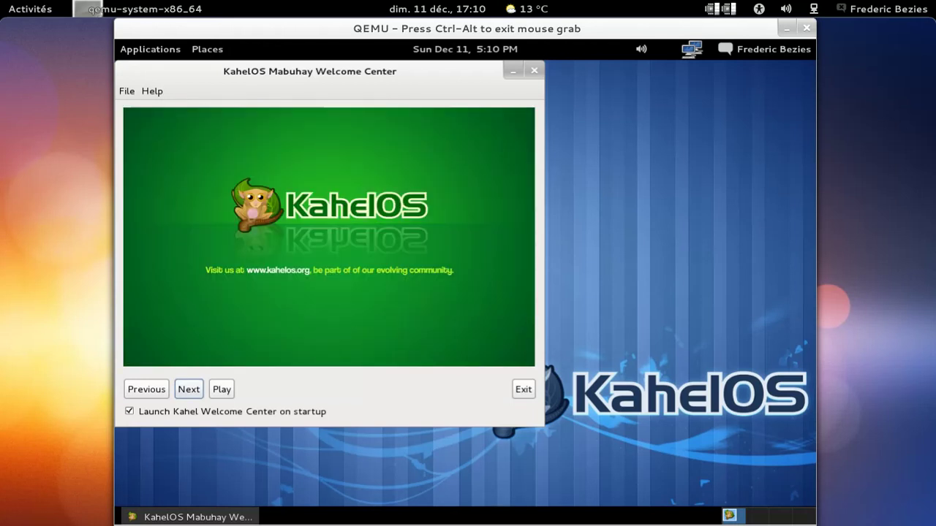
pyautogui.click(188, 389)
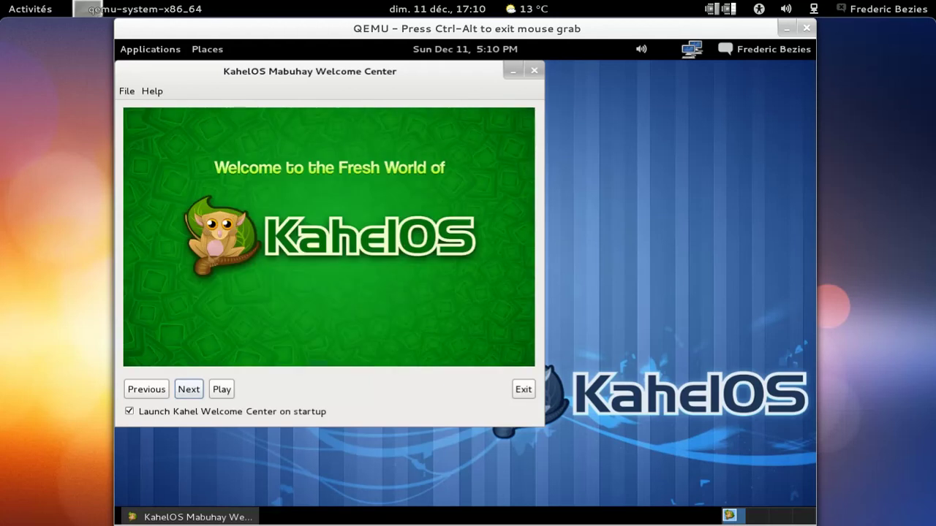
# Disable launching the Kahel Welcome Center on startup and exit it.
pyautogui.click(185, 411)
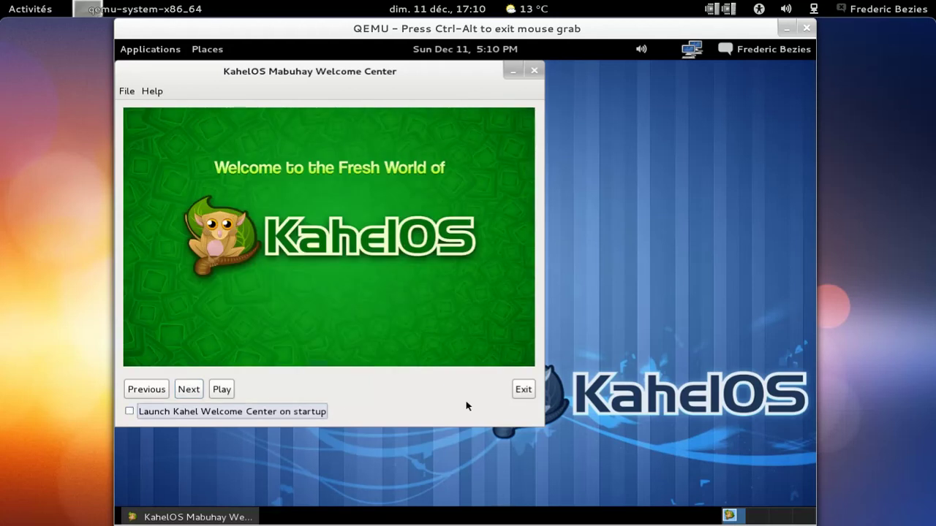
pyautogui.click(523, 389)
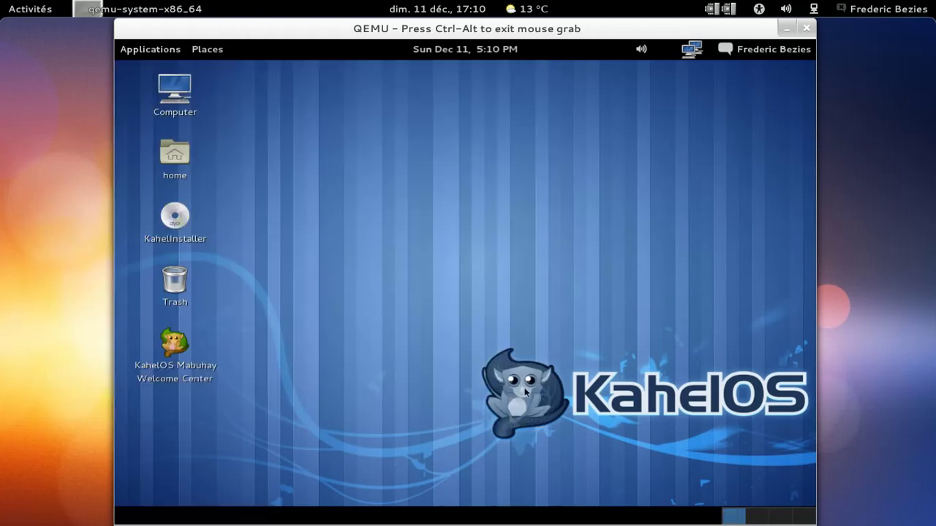
# Browse the installed applications by category and launch LibreOffice from the Bureautique category.
pyautogui.click(173, 50)
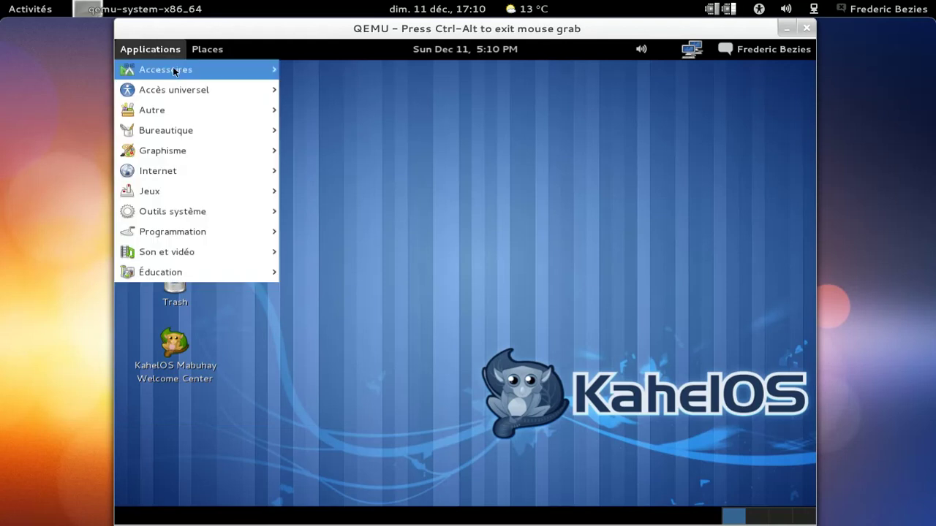
pyautogui.moveTo(175, 73)
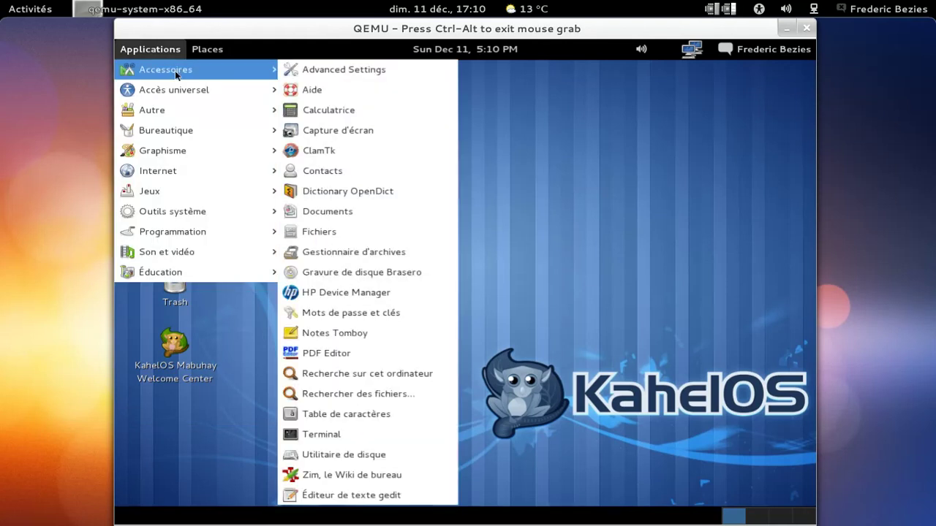
pyautogui.moveTo(174, 89)
pyautogui.moveTo(175, 110)
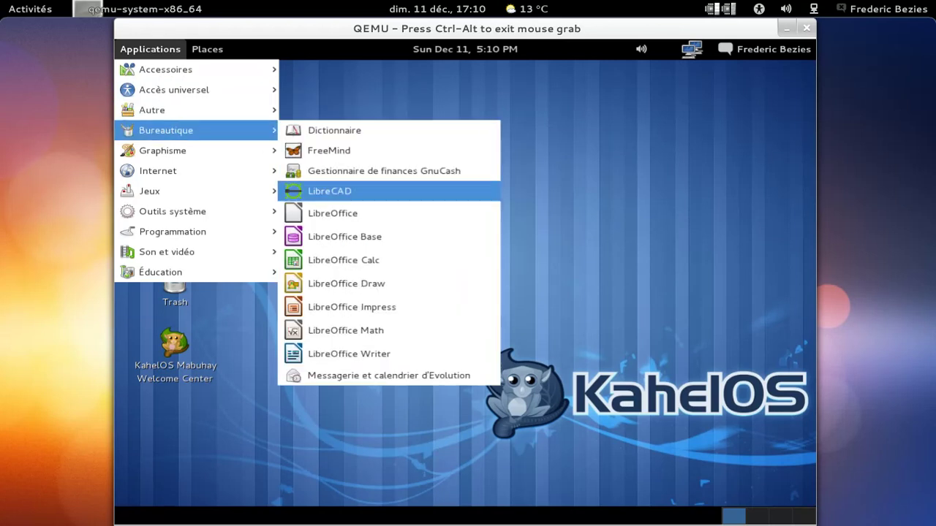
pyautogui.click(332, 212)
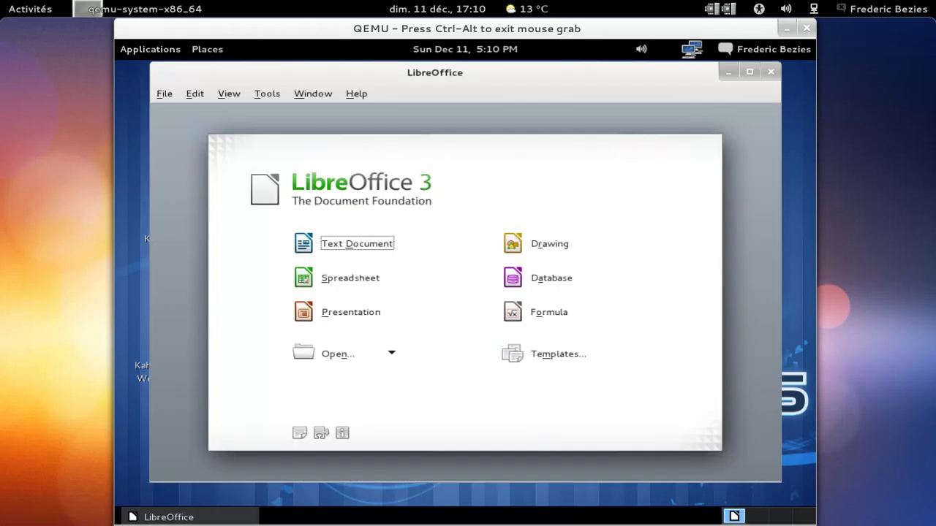
# View LibreOffice's version information and close it.
pyautogui.click(354, 95)
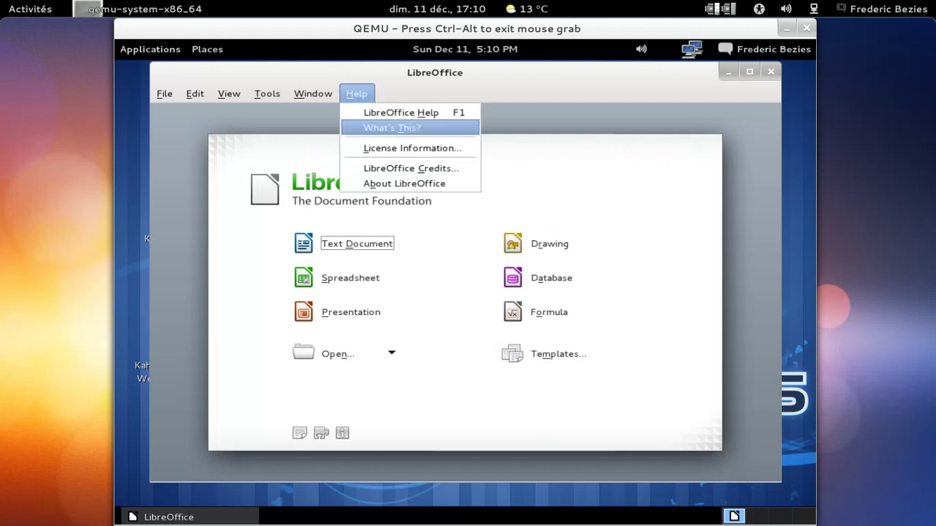
pyautogui.click(388, 183)
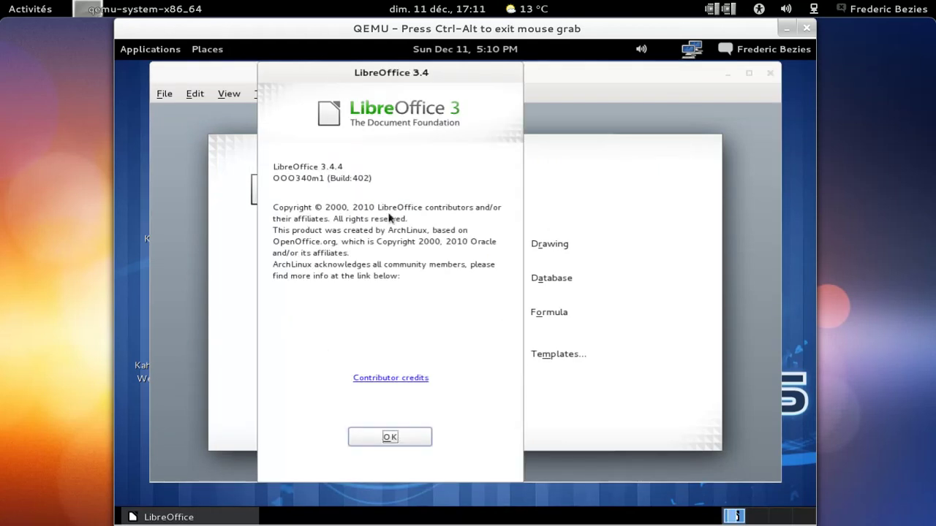
pyautogui.click(388, 436)
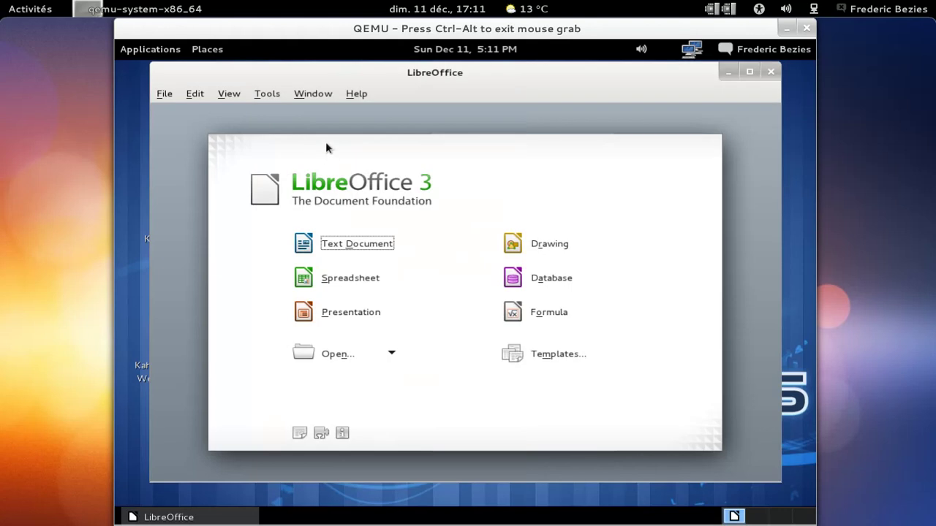
# Show the user interface, locale and document languages in LibreOffice's language options.
pyautogui.click(275, 94)
pyautogui.click(280, 158)
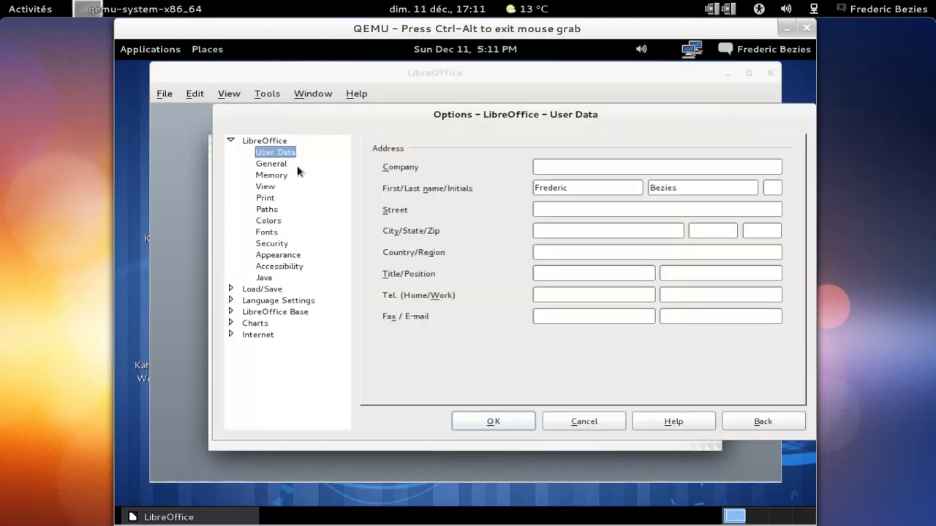
pyautogui.click(231, 301)
pyautogui.click(272, 313)
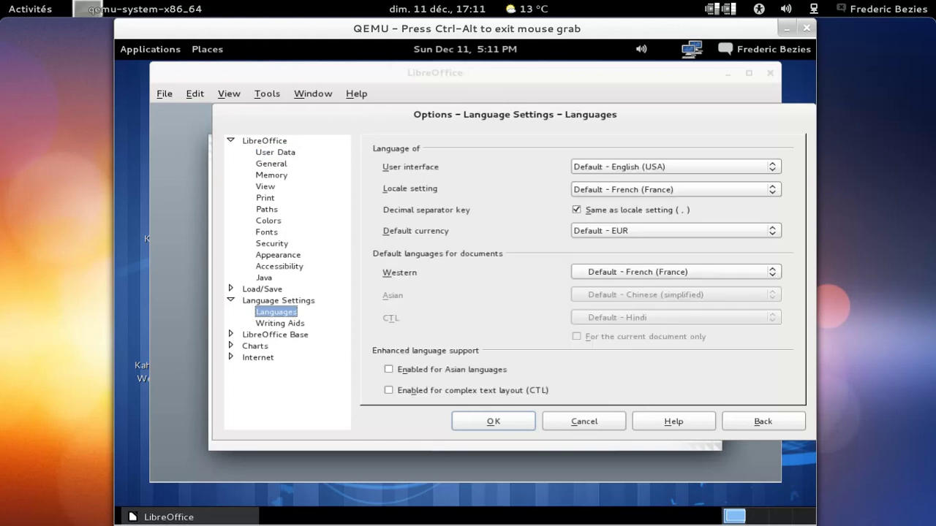
# Check the available user interface languages in LibreOffice's language options, then cancel the options and close LibreOffice.
pyautogui.click(638, 167)
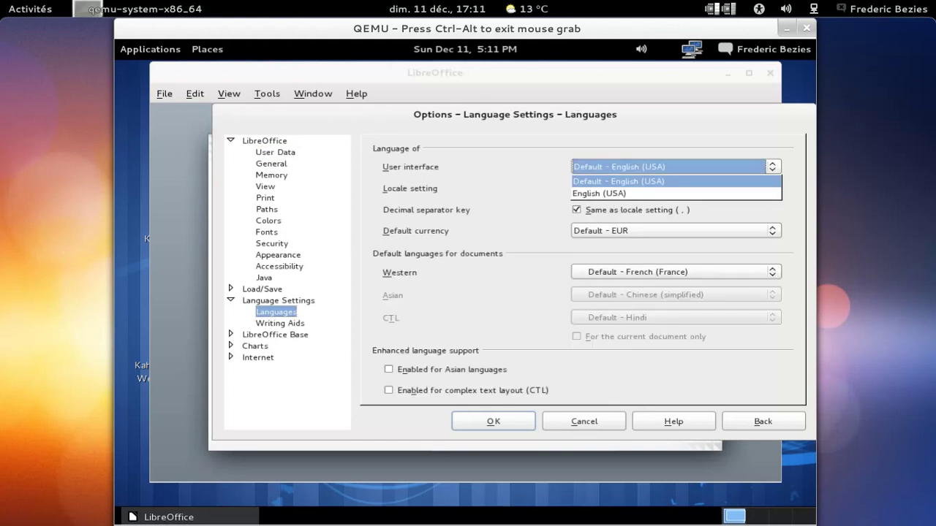
pyautogui.press('Return')
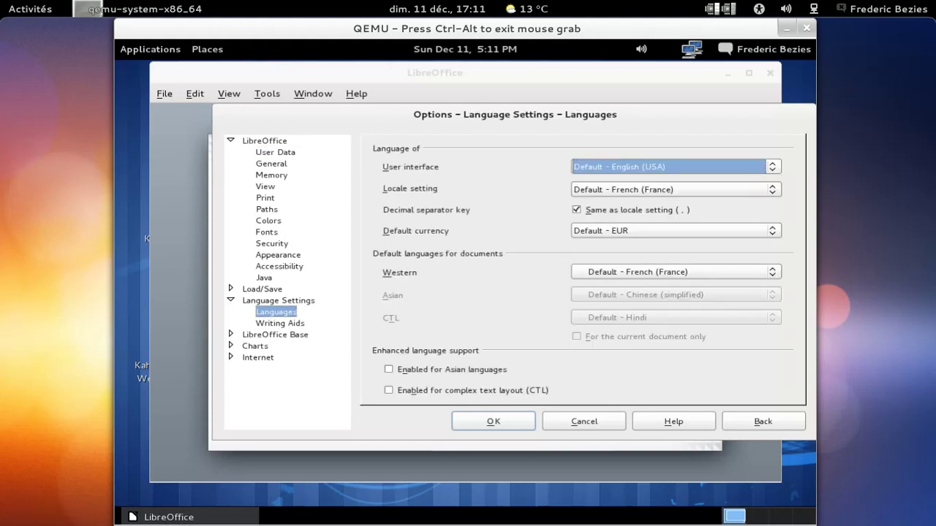
pyautogui.click(589, 419)
pyautogui.click(771, 71)
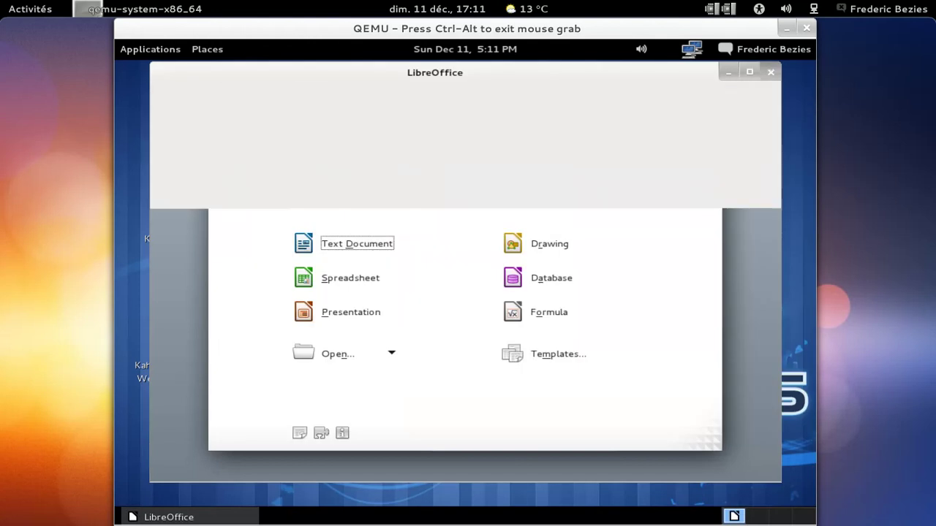
# Open a terminal and run "sudo pacman -S libreoffice-fr" to start installing the French language pack.
pyautogui.click(155, 48)
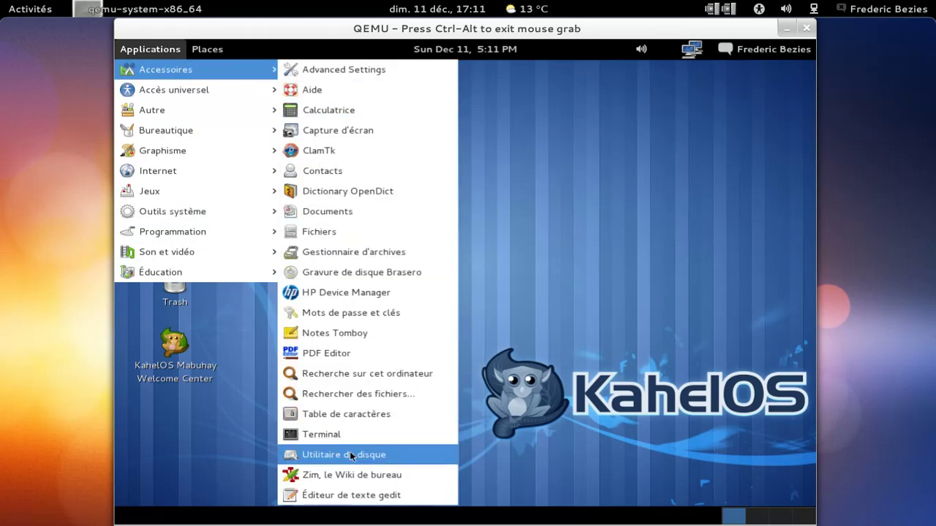
pyautogui.click(344, 434)
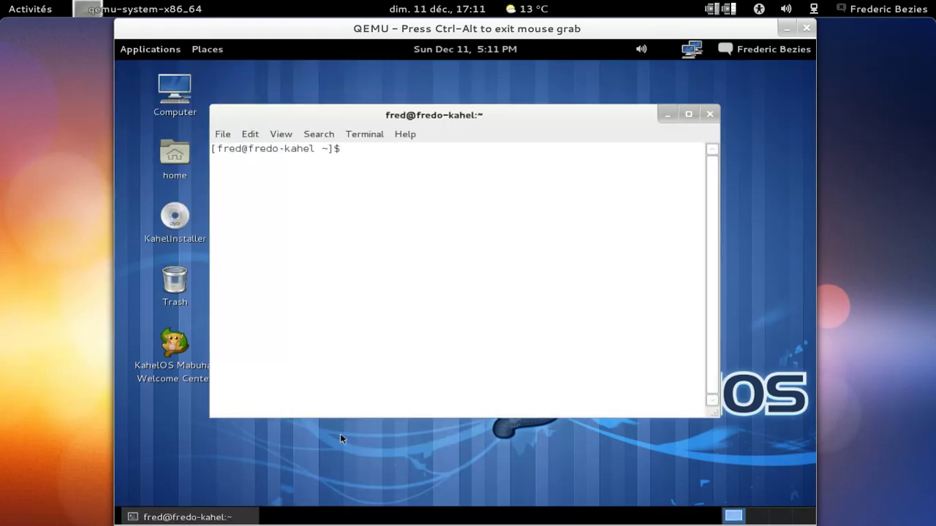
pyautogui.write('sudo pacman -S libr')
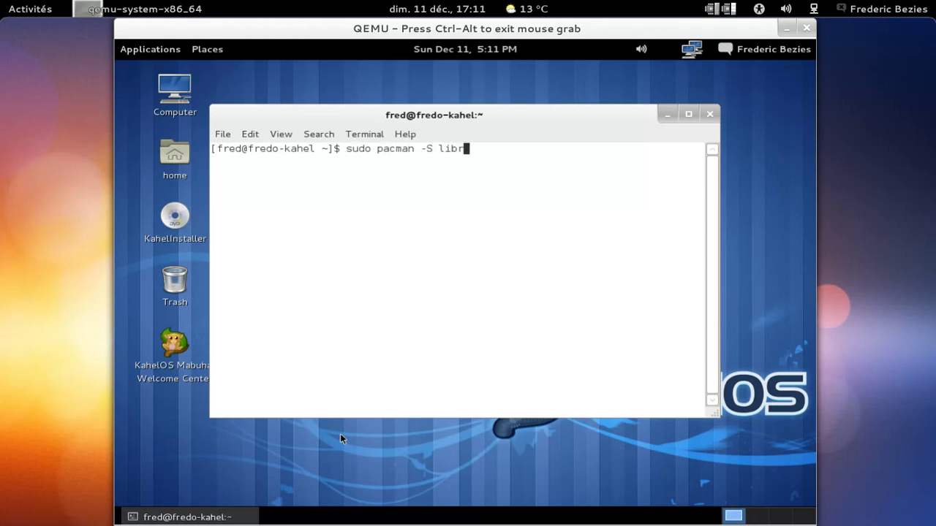
pyautogui.write('eoffice-fr')
pyautogui.press('Return')
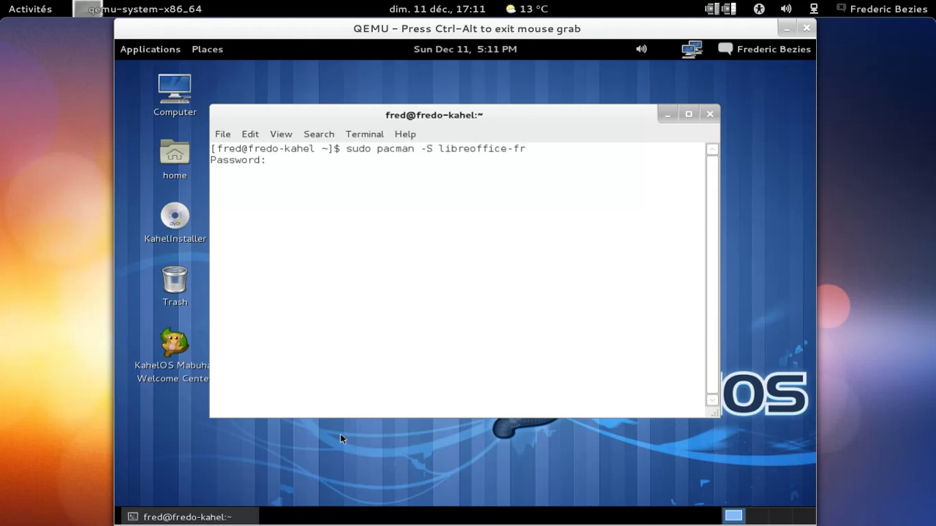
# Enter the account password, confirm the libreoffice-fr installation with "y", and exit the terminal once it is installed.
pyautogui.press('Return')
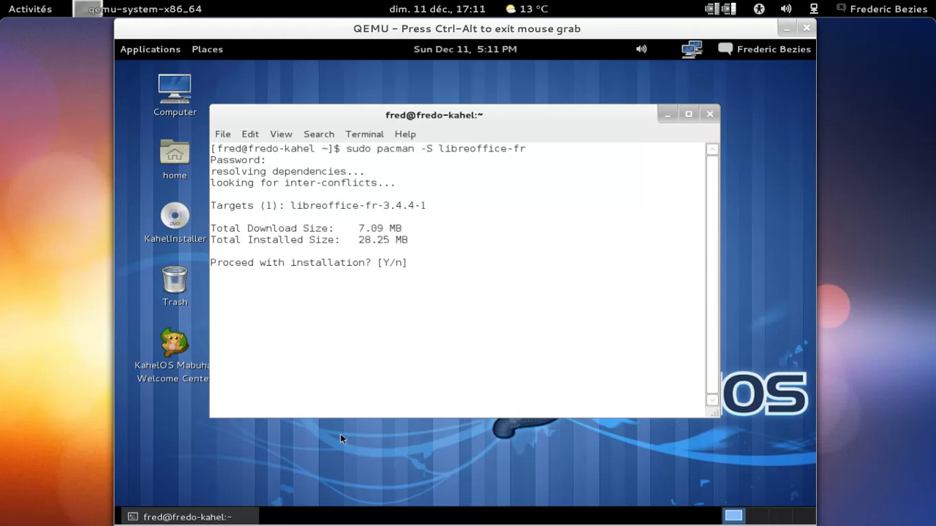
pyautogui.write('y')
pyautogui.press('Return')
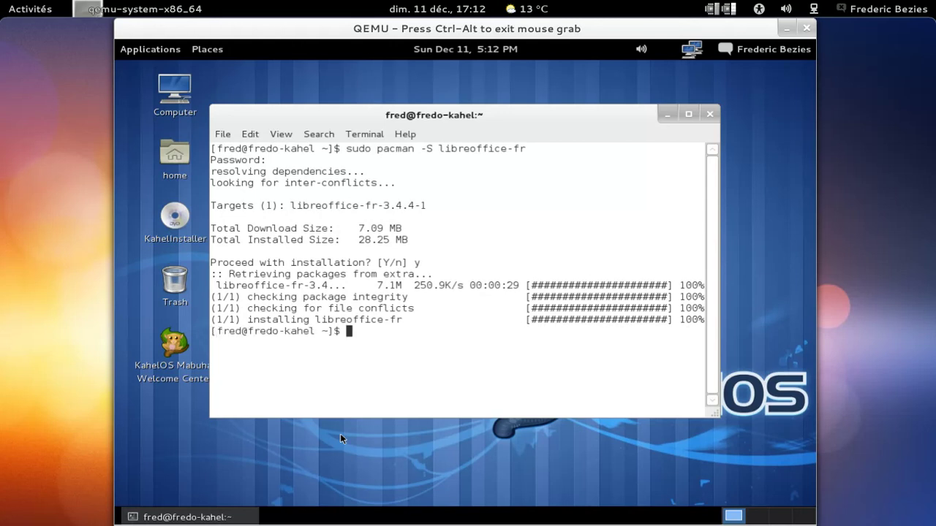
pyautogui.write('exit')
pyautogui.press('Return')
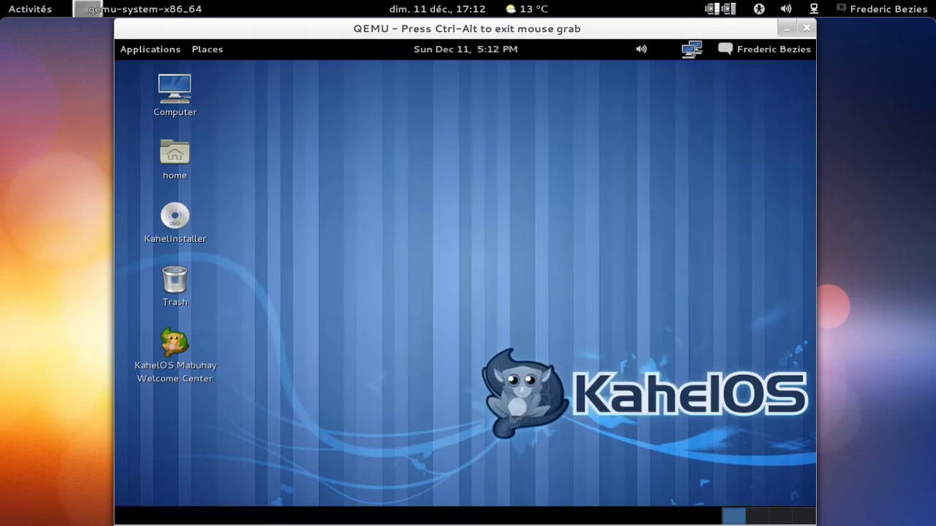
# View the system information overview in the system settings and close it.
pyautogui.click(760, 55)
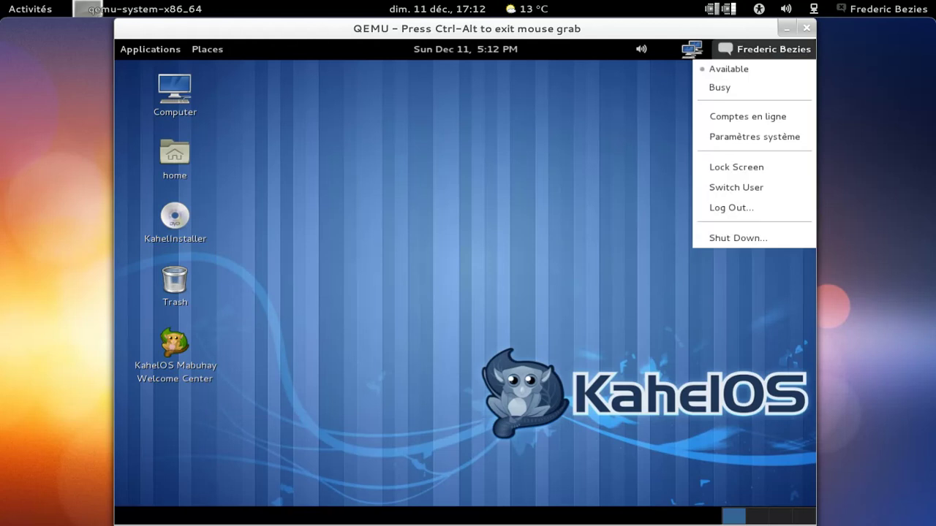
pyautogui.click(755, 136)
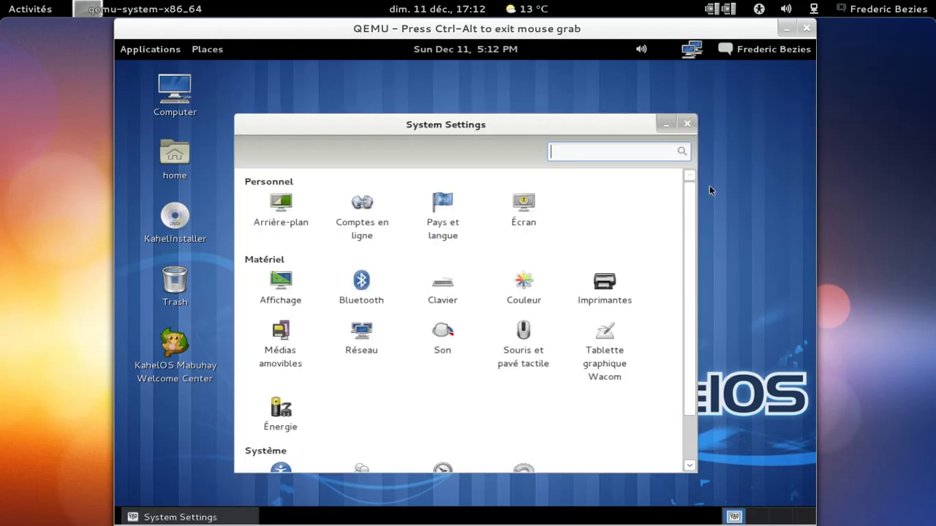
pyautogui.scroll(-2, 687, 297)
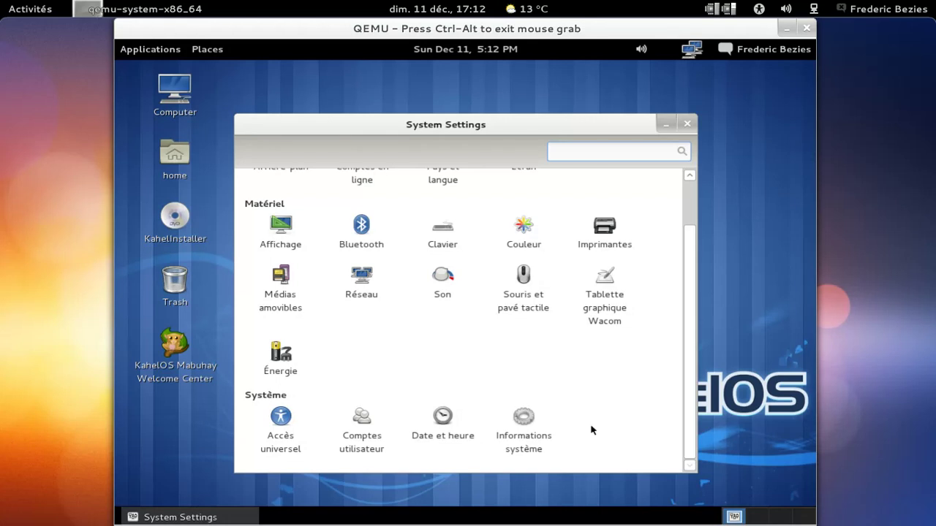
pyautogui.click(524, 427)
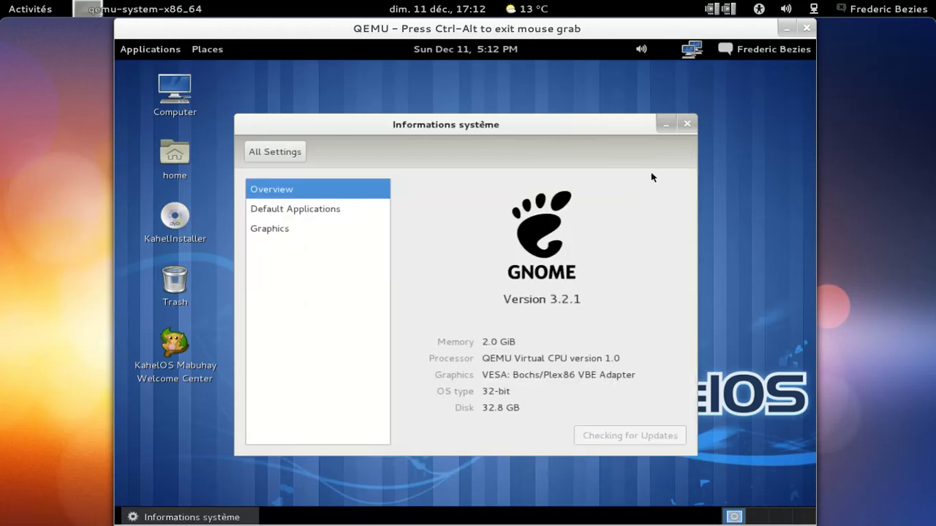
pyautogui.click(688, 128)
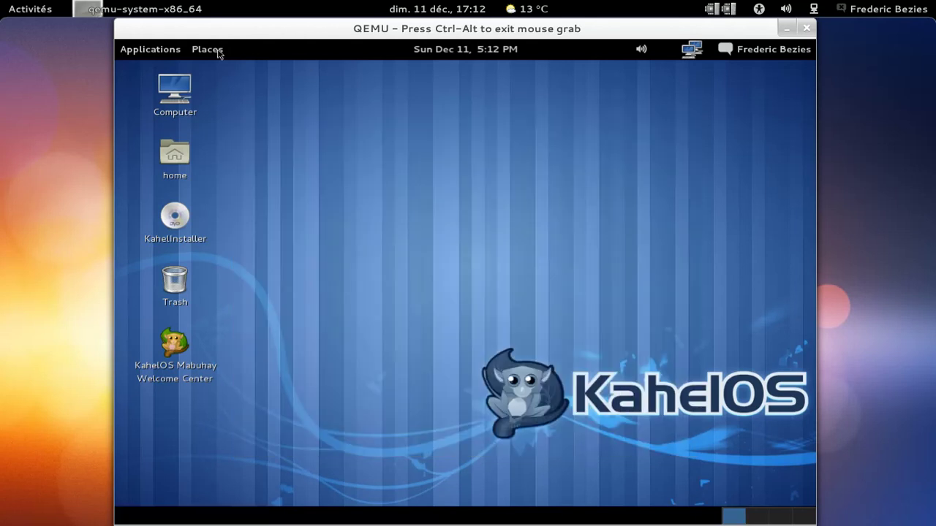
# Launch LibreOffice from the Bureautique application category.
pyautogui.click(159, 46)
pyautogui.moveTo(165, 69)
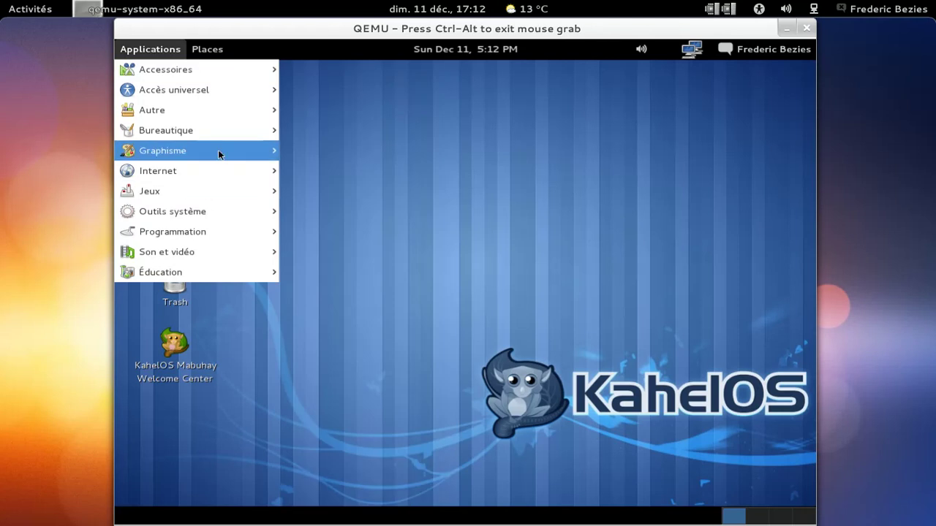
pyautogui.moveTo(219, 130)
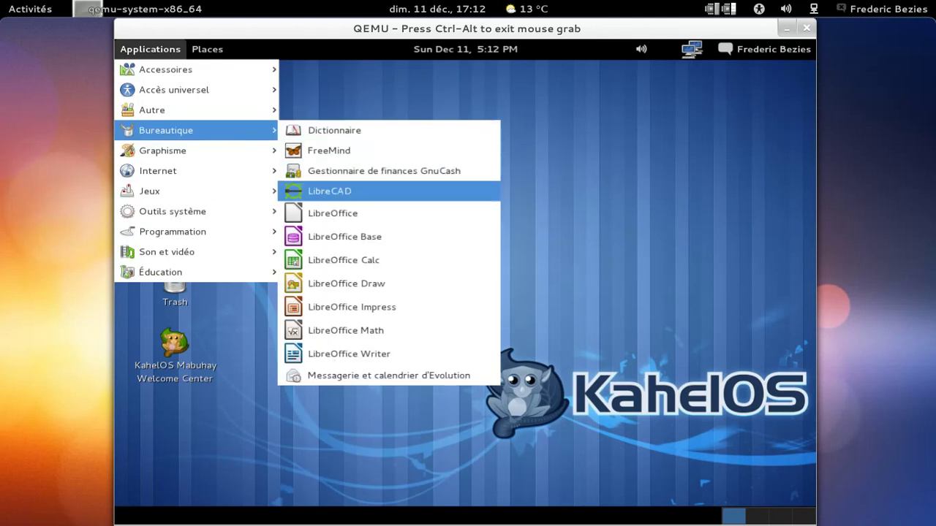
pyautogui.click(371, 213)
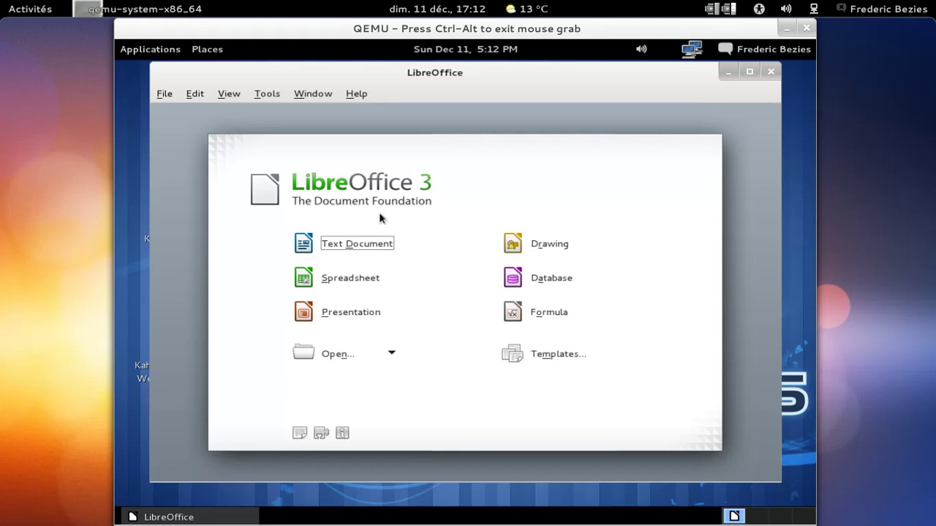
# Set LibreOffice's user interface language to French (France) in its language options and close LibreOffice.
pyautogui.click(278, 93)
pyautogui.moveTo(289, 117)
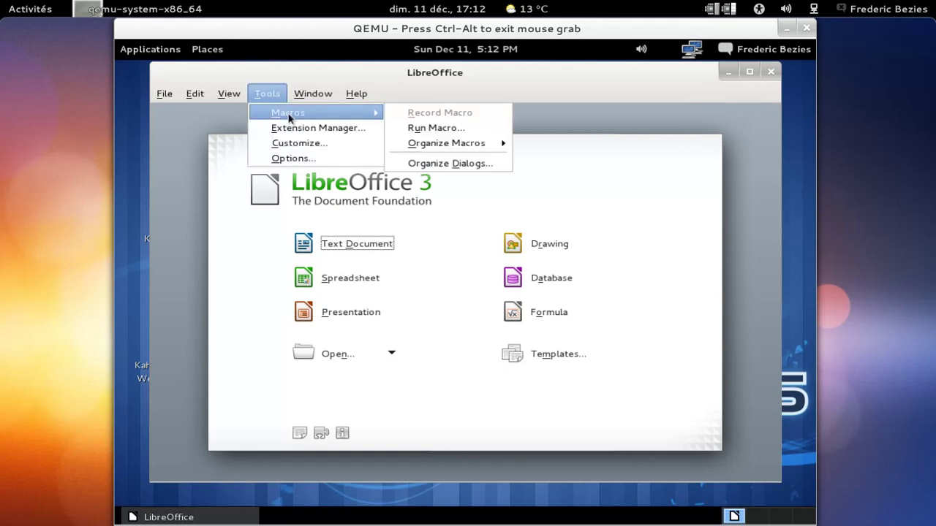
pyautogui.click(302, 157)
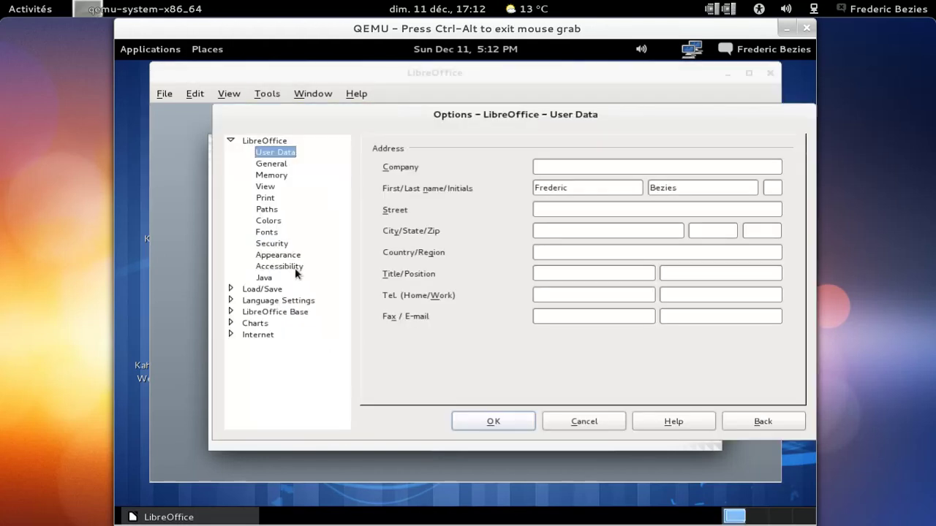
pyautogui.click(232, 301)
pyautogui.click(263, 312)
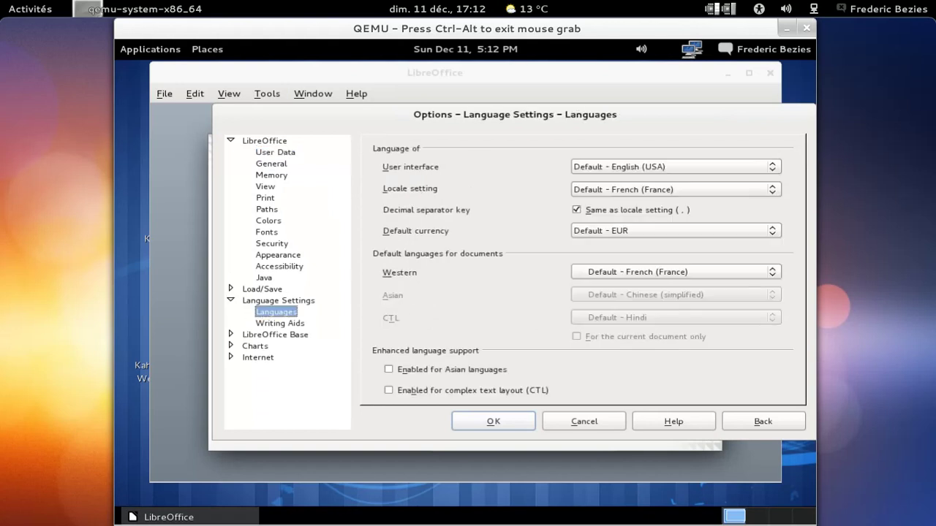
pyautogui.click(658, 168)
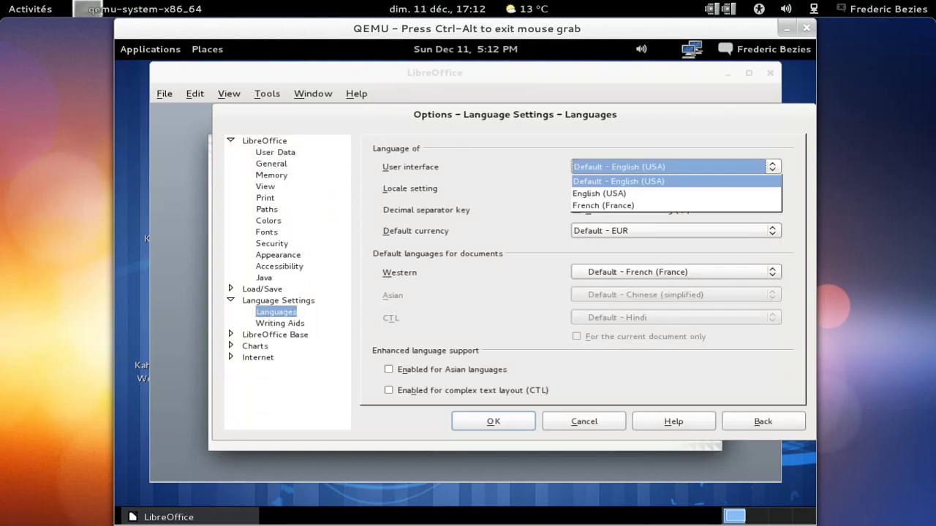
pyautogui.click(603, 205)
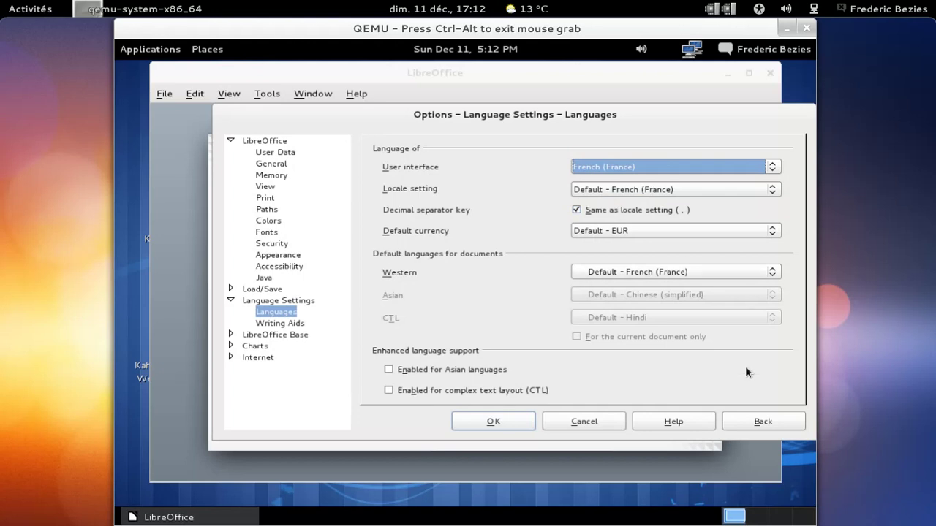
pyautogui.click(497, 424)
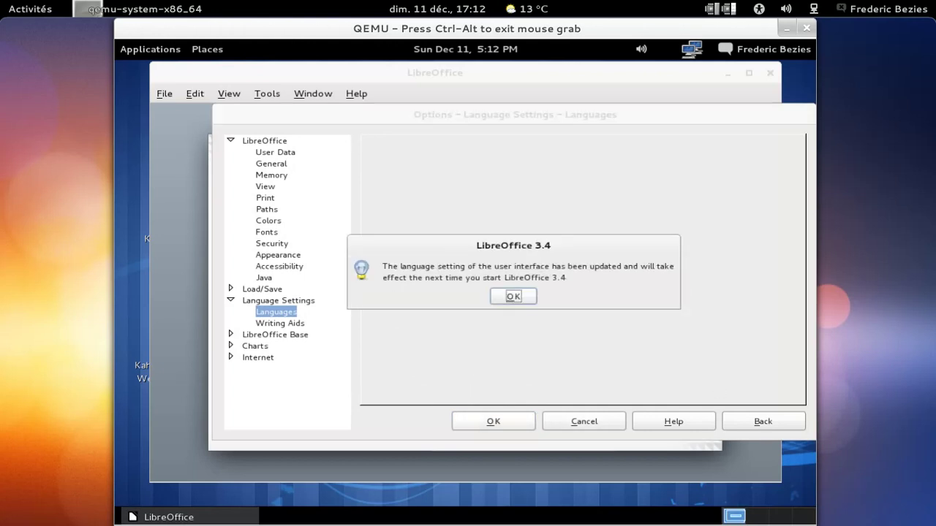
pyautogui.click(531, 297)
pyautogui.click(769, 72)
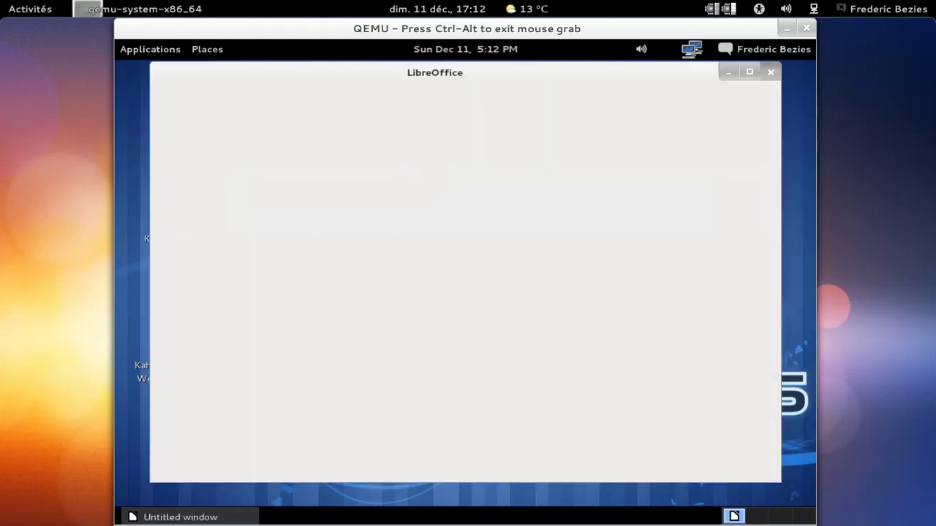
# Launch LibreOffice Writer from the Bureautique application category.
pyautogui.click(169, 50)
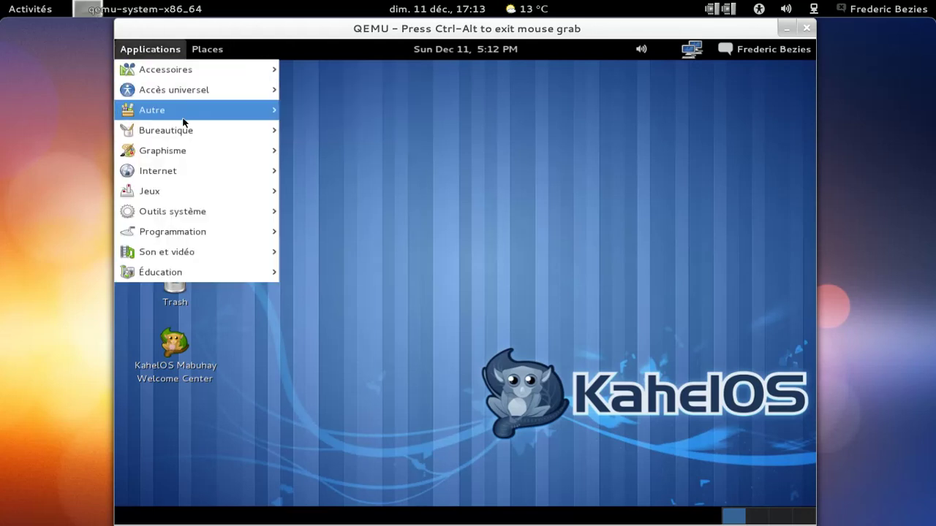
pyautogui.moveTo(188, 132)
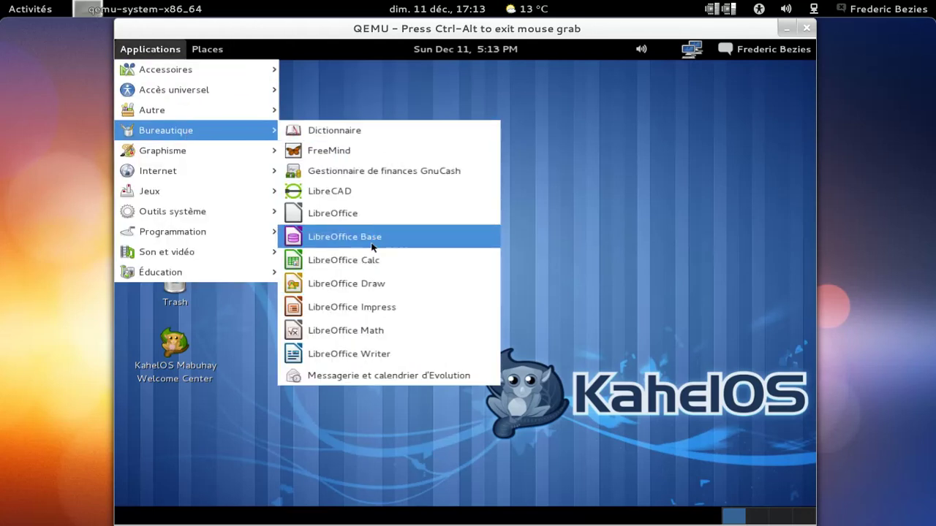
pyautogui.click(365, 355)
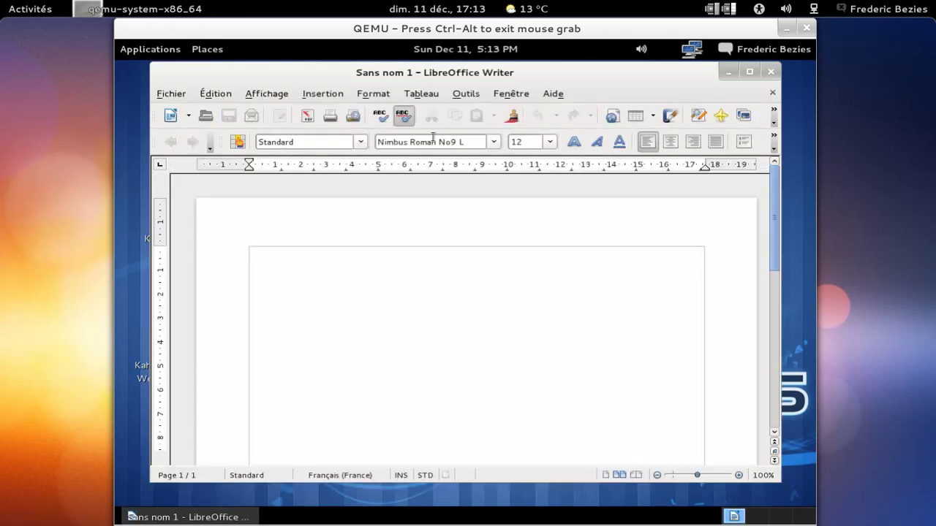
# View LibreOffice Writer's version information, dismiss it and close Writer.
pyautogui.click(552, 95)
pyautogui.click(555, 184)
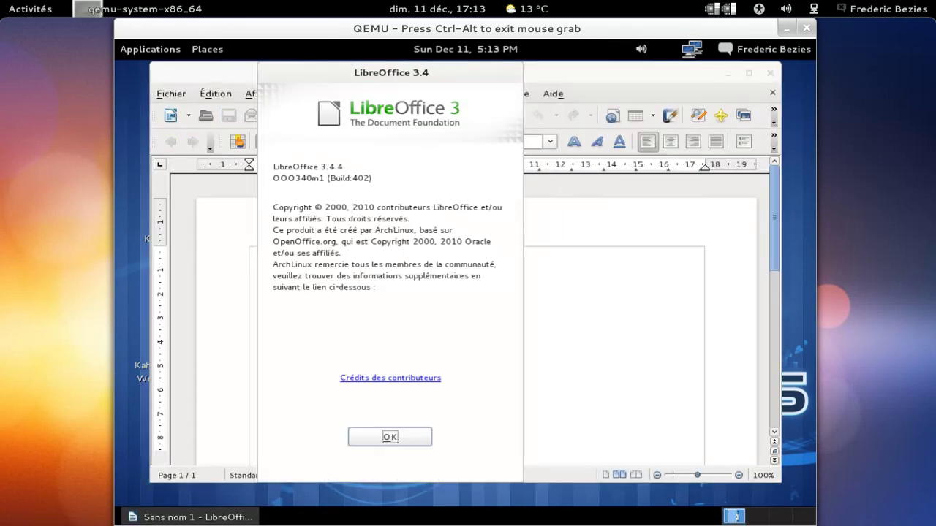
pyautogui.click(412, 432)
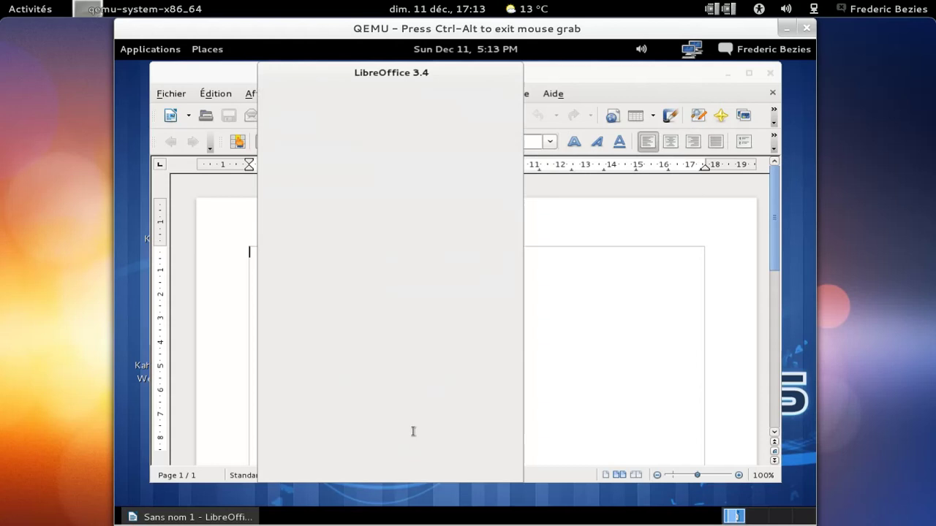
pyautogui.click(771, 72)
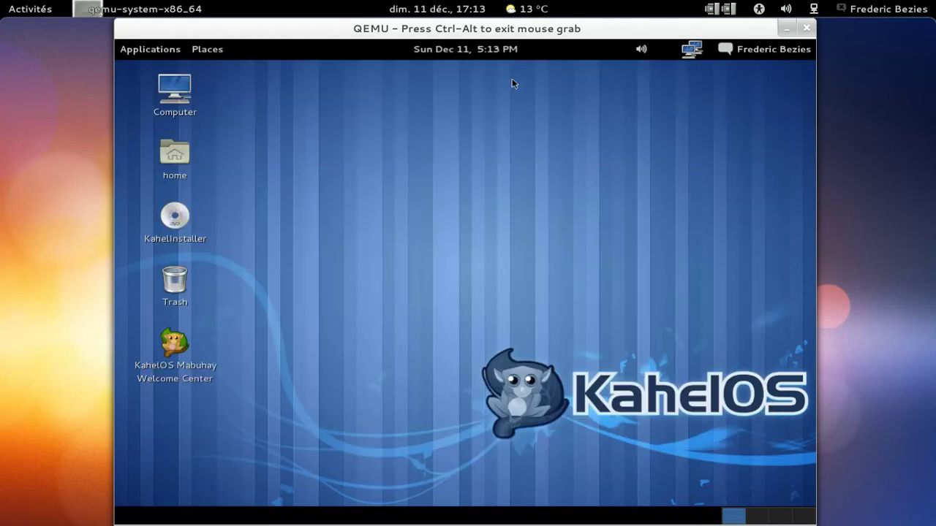
# Launch the GnuCash finance manager from the Bureautique category and close its Tip Of The Day.
pyautogui.click(156, 51)
pyautogui.moveTo(174, 130)
pyautogui.click(349, 172)
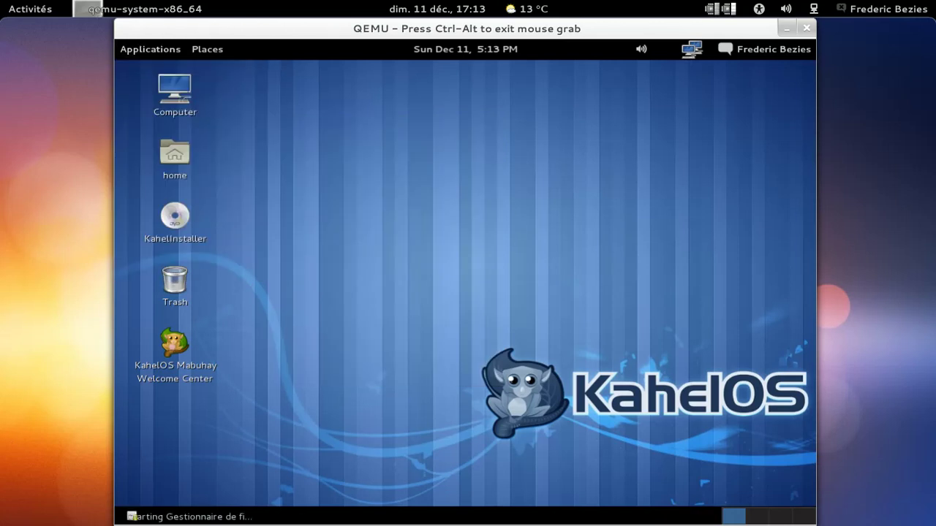
pyautogui.click(155, 50)
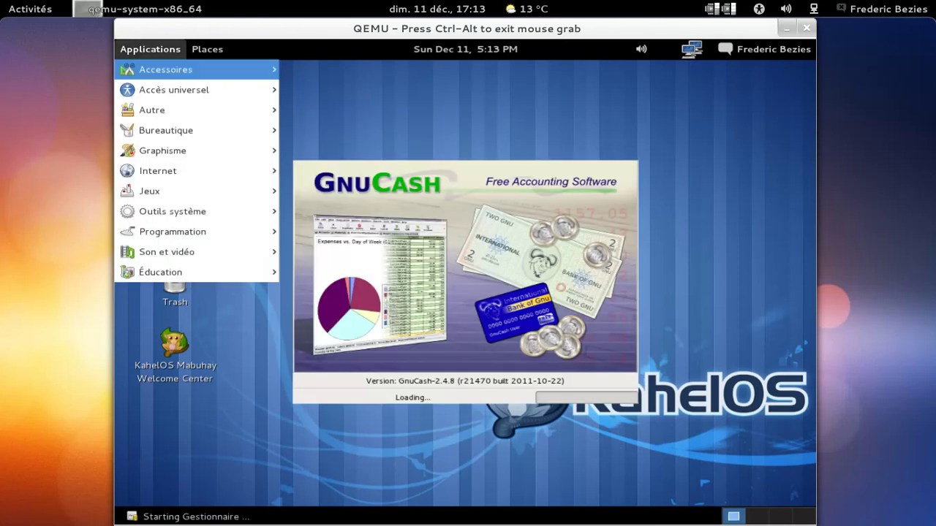
pyautogui.moveTo(181, 113)
pyautogui.click(409, 241)
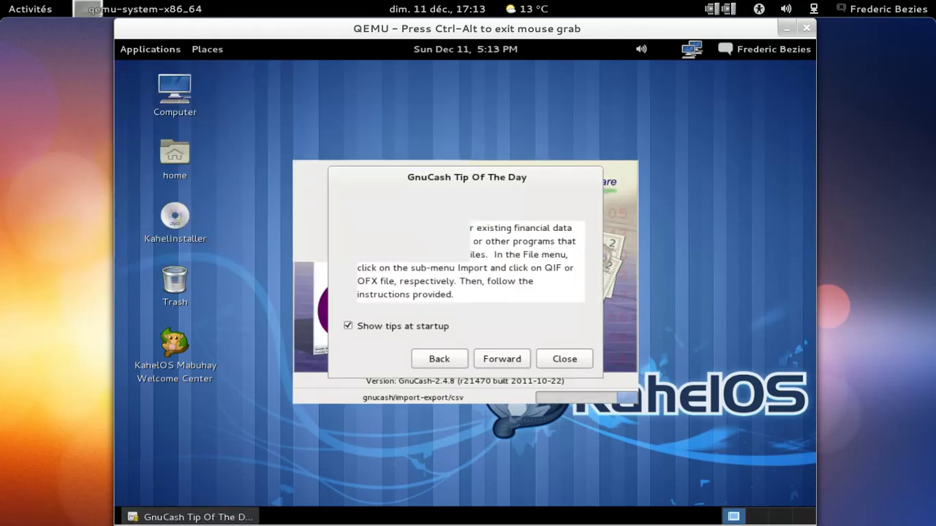
pyautogui.click(564, 359)
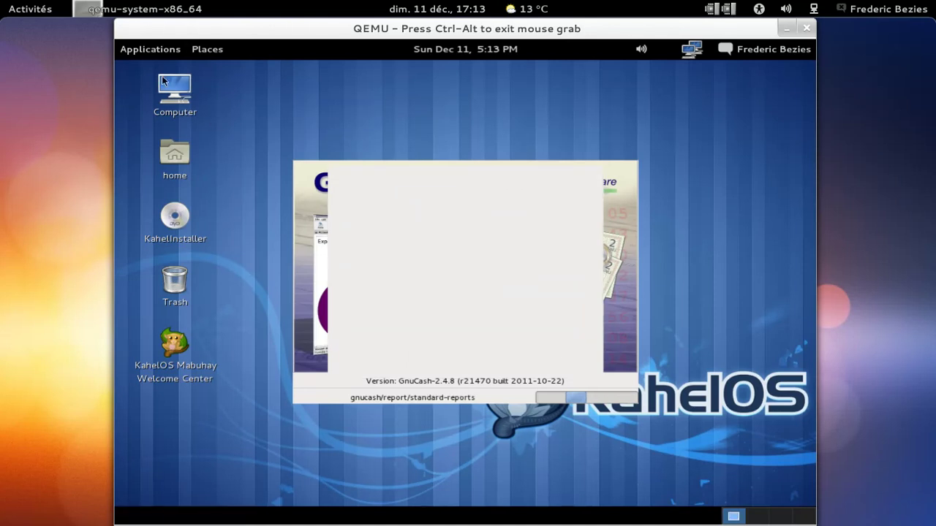
# Launch LibreCAD from the Bureautique application category.
pyautogui.click(155, 51)
pyautogui.moveTo(166, 130)
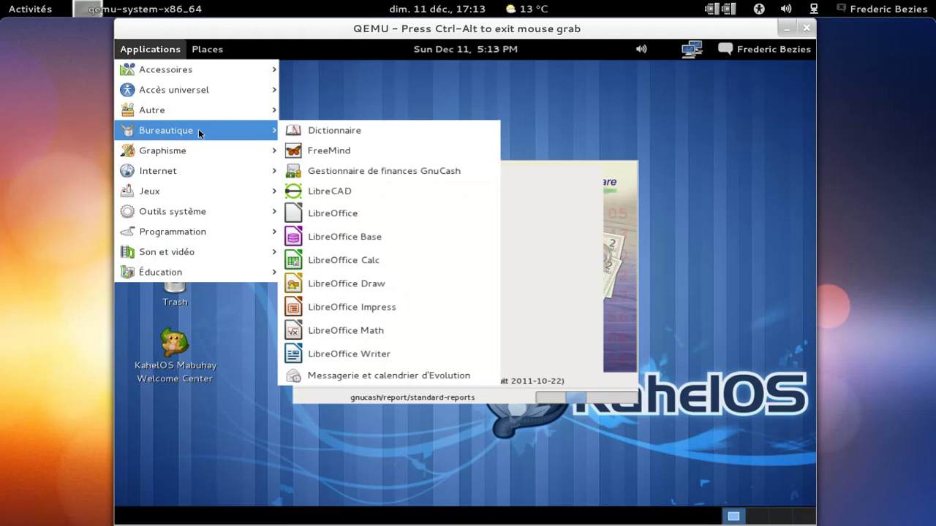
pyautogui.click(398, 195)
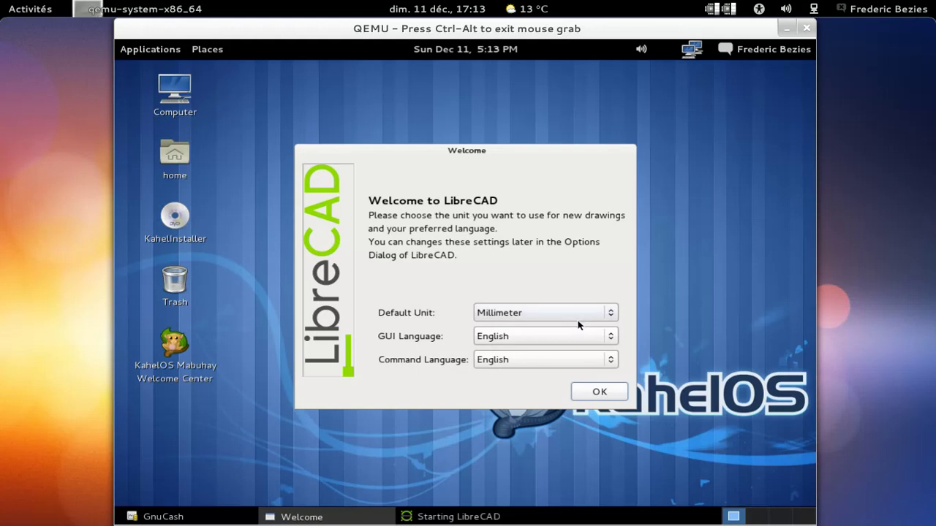
# Set LibreCAD's GUI language and command language to French in the welcome dialog and accept the settings.
pyautogui.click(573, 340)
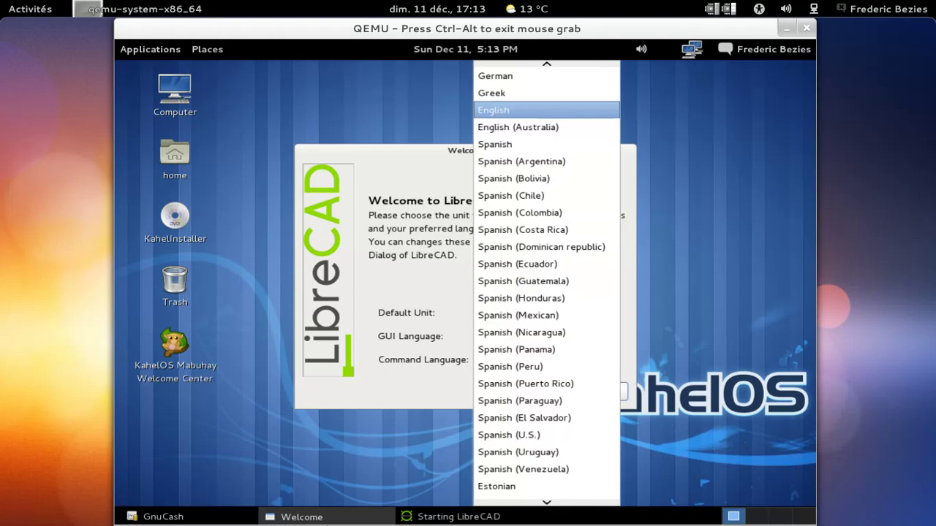
pyautogui.press('f')
pyautogui.press('r')
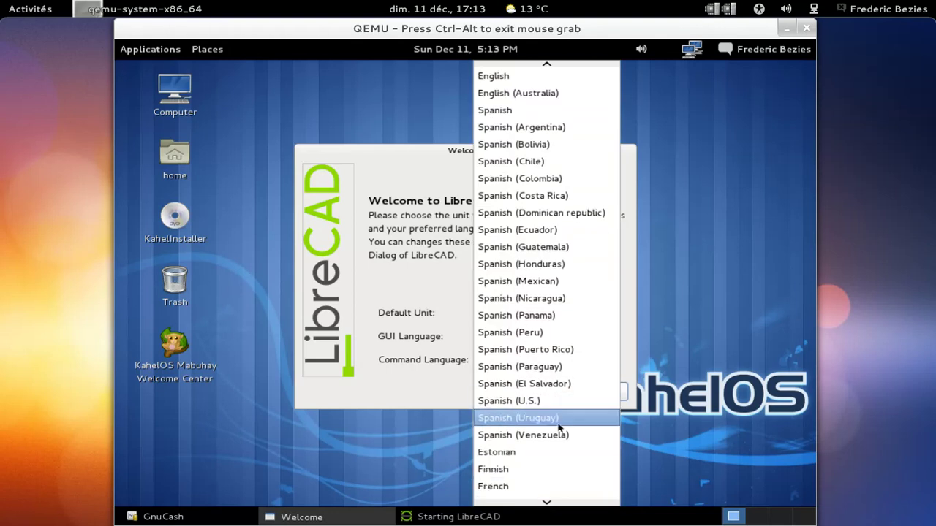
pyautogui.click(544, 486)
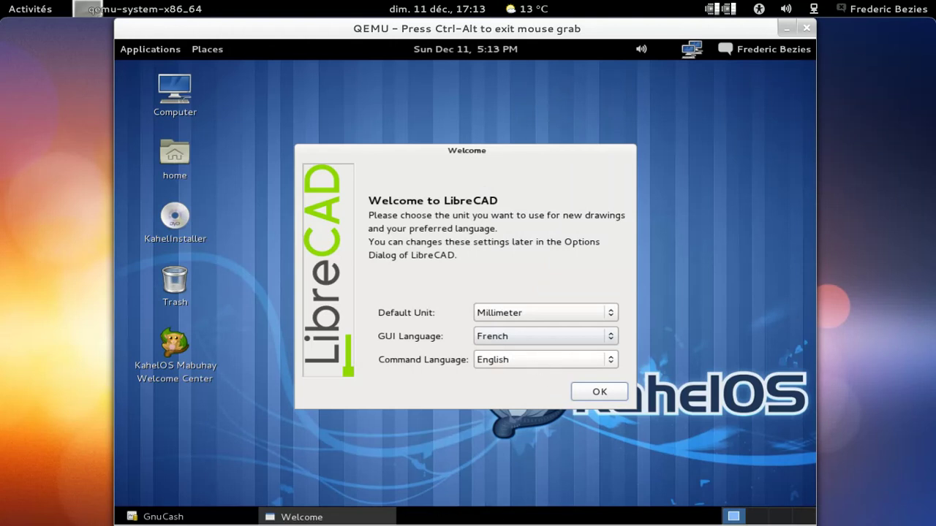
pyautogui.click(567, 361)
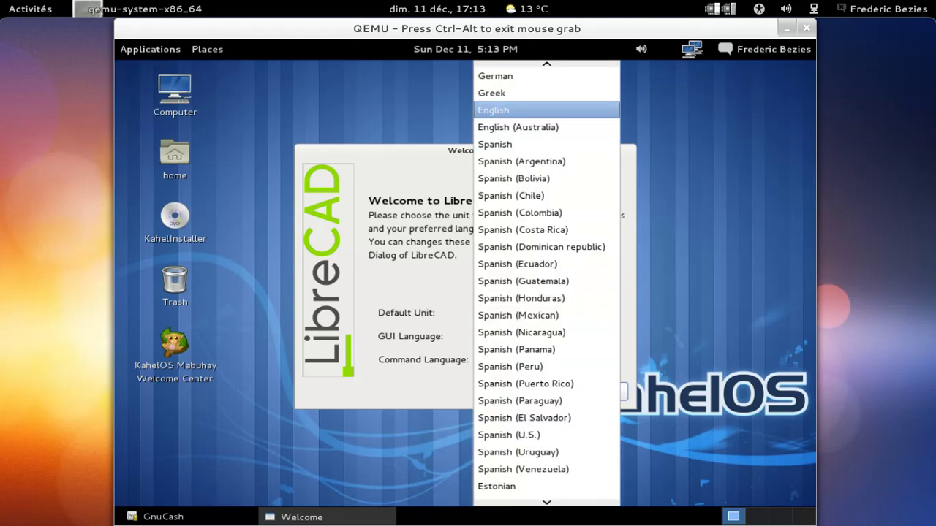
pyautogui.click(546, 366)
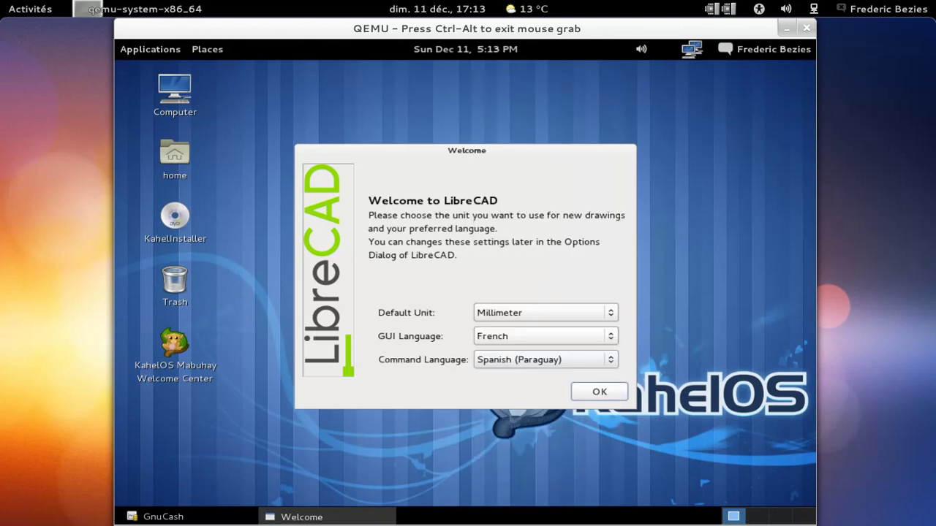
pyautogui.press('Down')
pyautogui.press('Down')
pyautogui.press('Down')
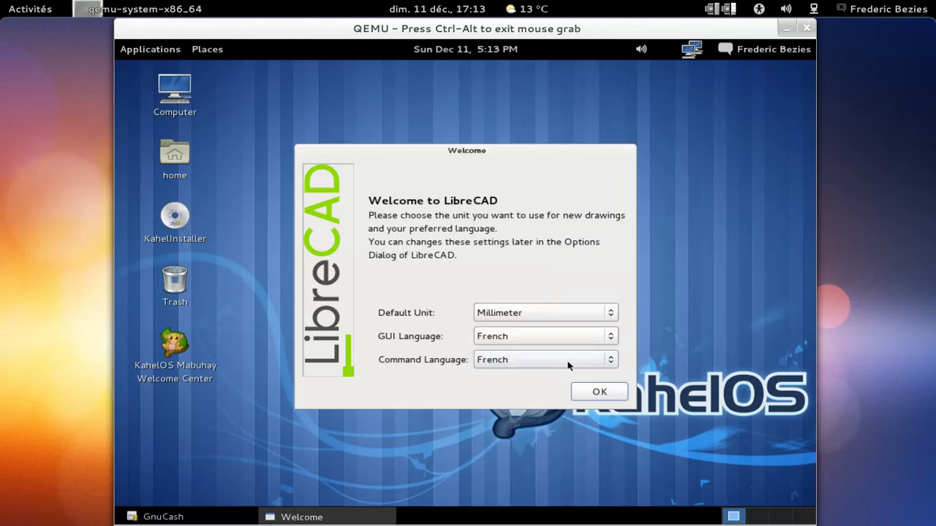
pyautogui.click(616, 395)
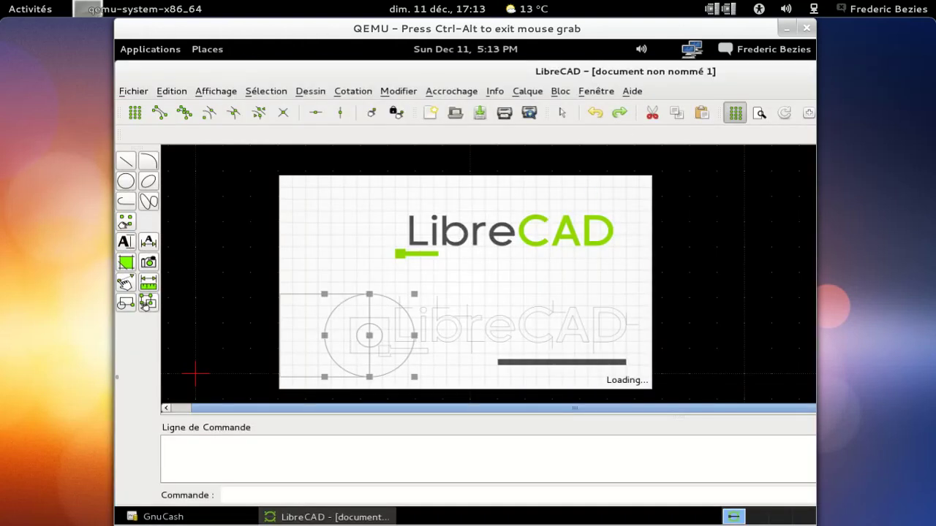
# View LibreCAD's version information, dismiss it and quit LibreCAD.
pyautogui.click(633, 92)
pyautogui.click(638, 130)
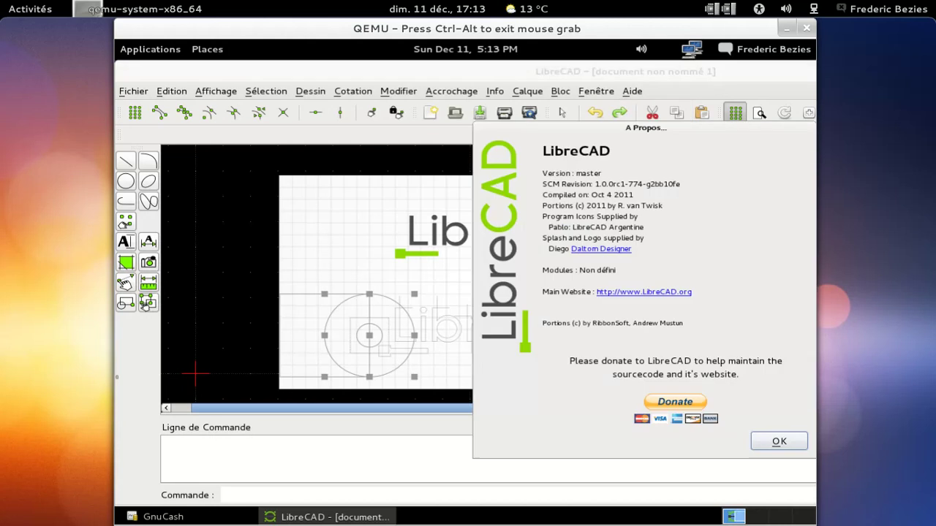
pyautogui.click(777, 443)
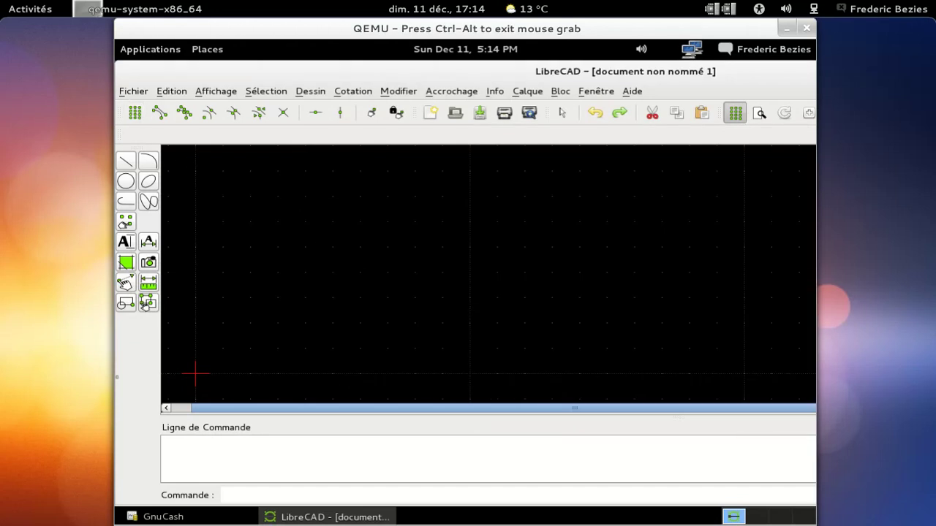
pyautogui.click(129, 90)
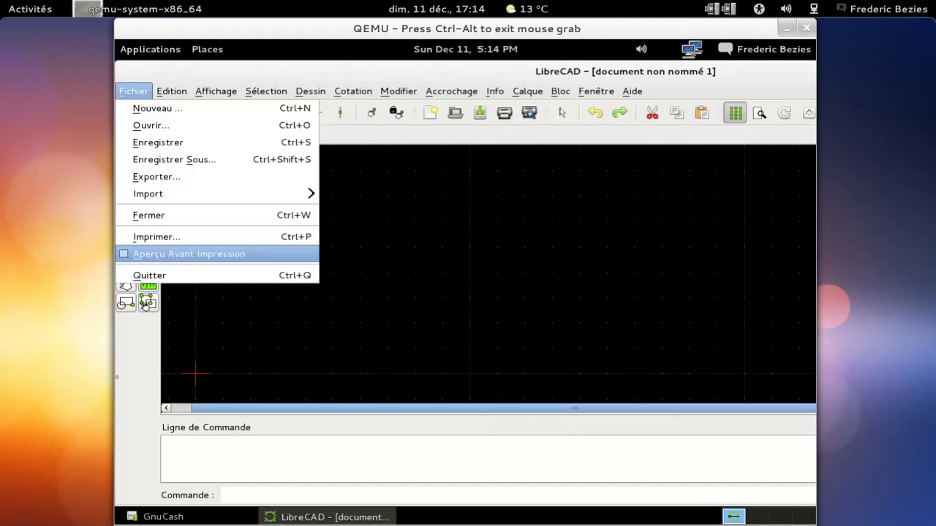
pyautogui.click(204, 274)
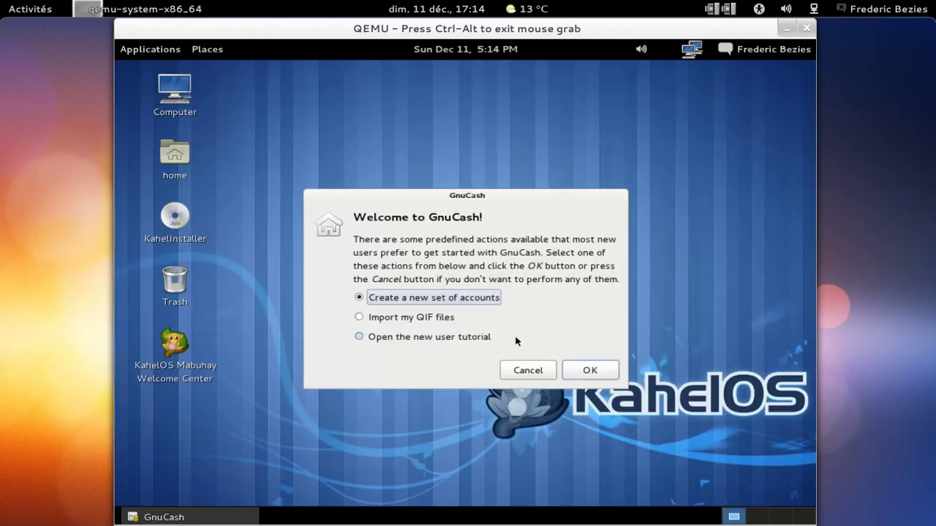
# Dismiss GnuCash's welcome and new account hierarchy setup, and view the GnuCash version information.
pyautogui.click(589, 370)
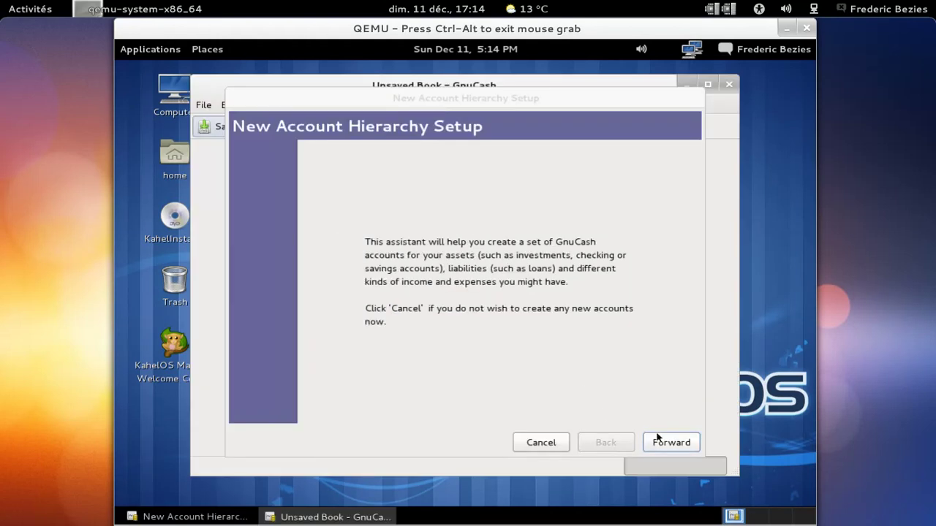
pyautogui.click(541, 442)
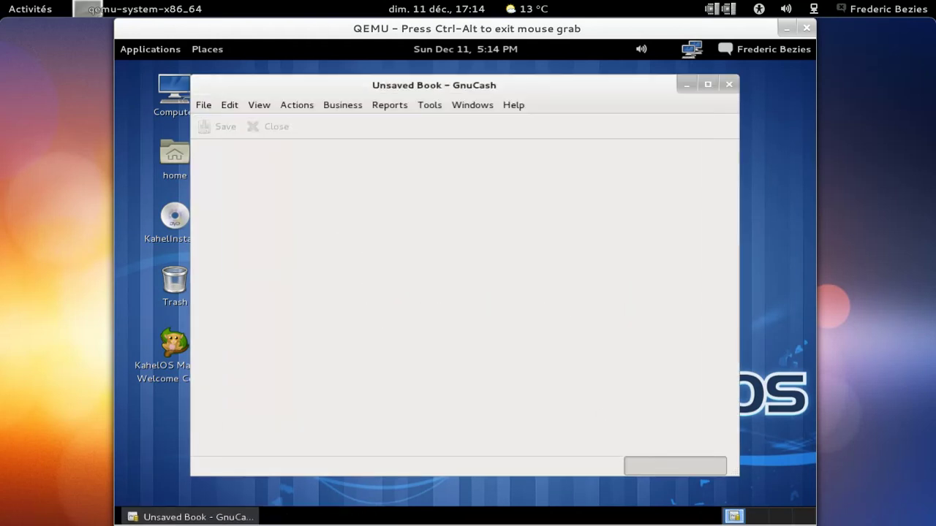
pyautogui.click(513, 105)
pyautogui.click(533, 170)
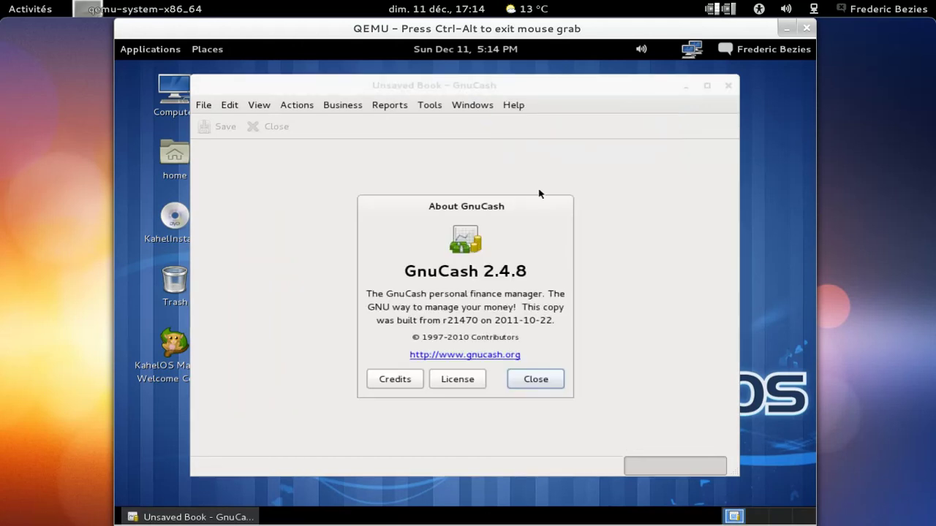
pyautogui.click(544, 377)
# Open the GnuCash preferences and look through the General, Date/Time, Business, Accounts and Windows settings.
pyautogui.click(230, 104)
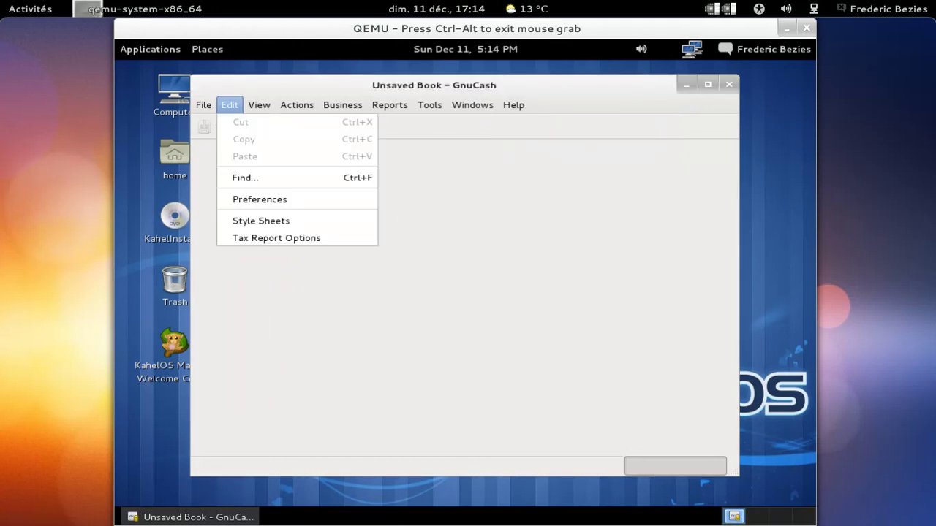
pyautogui.click(274, 201)
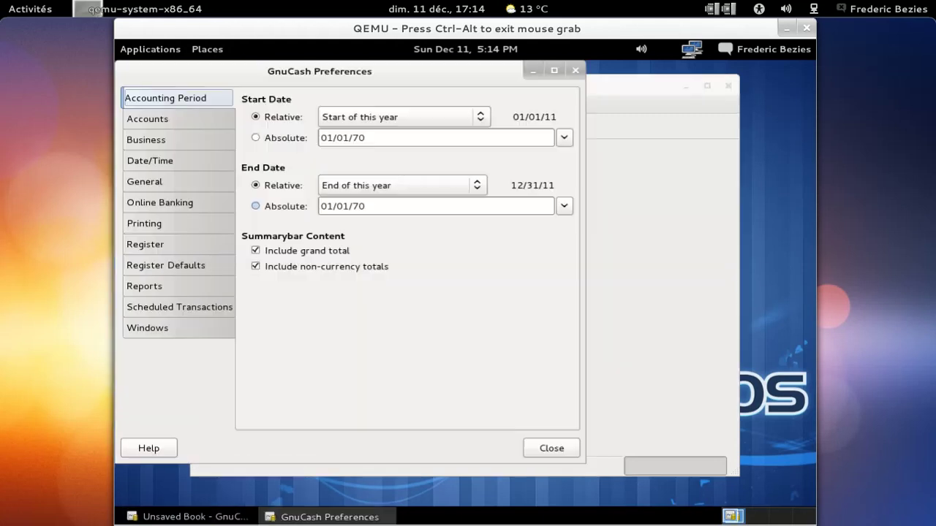
pyautogui.click(165, 186)
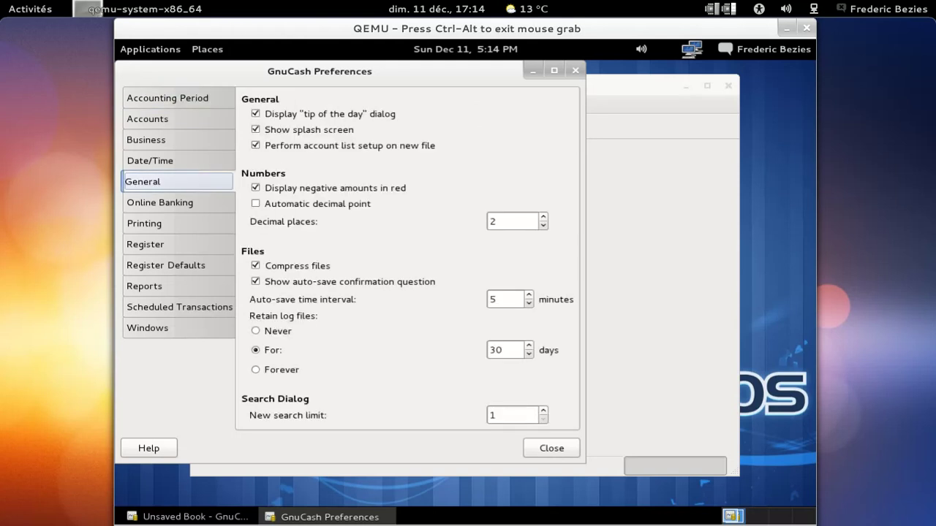
pyautogui.click(163, 163)
pyautogui.click(159, 142)
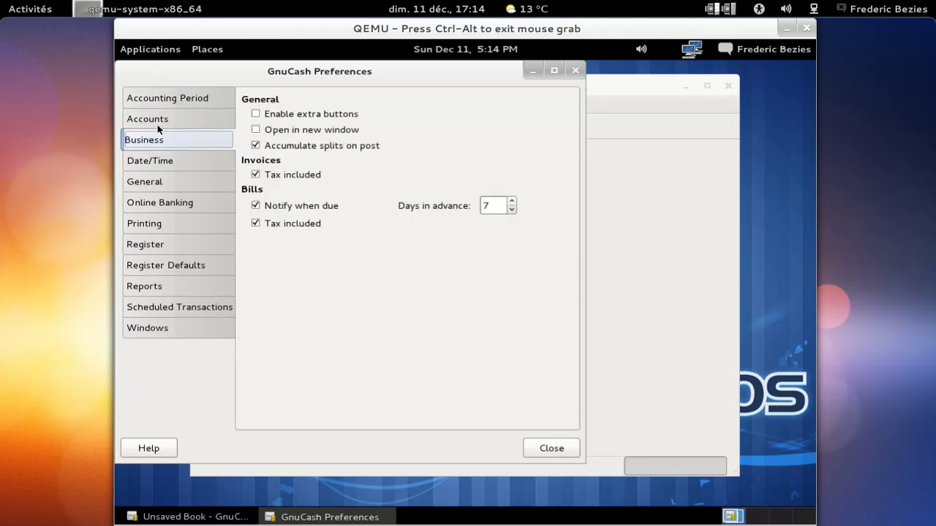
pyautogui.click(159, 123)
pyautogui.click(200, 322)
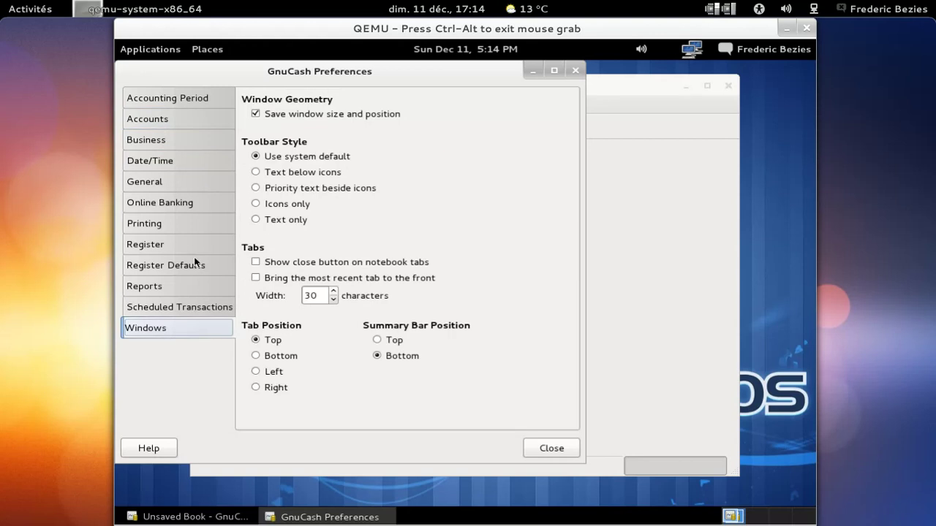
# Set the date format to Europe in GnuCash's Date/Time preferences.
pyautogui.click(179, 203)
pyautogui.click(174, 182)
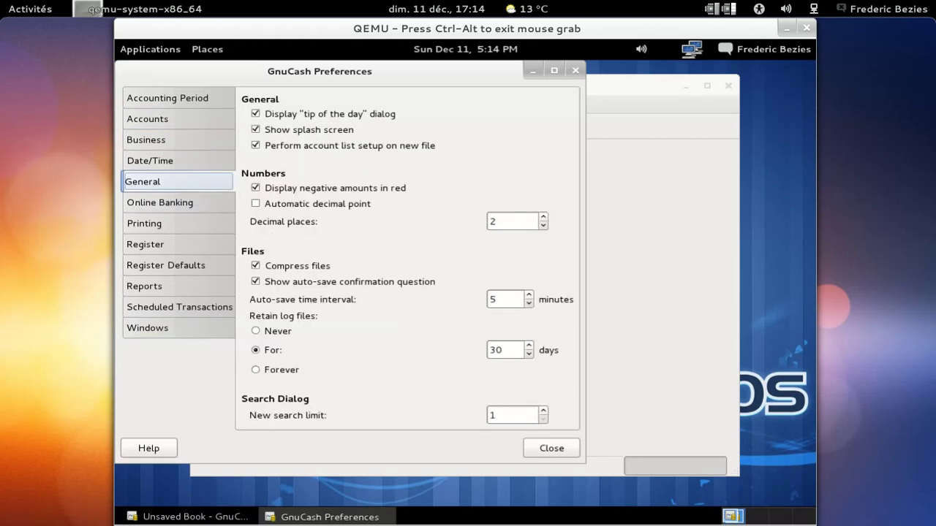
pyautogui.click(167, 162)
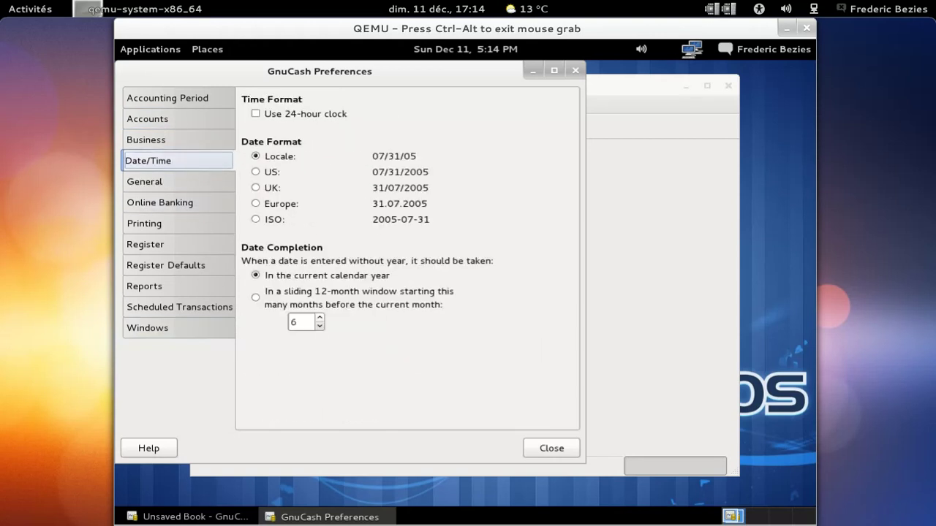
pyautogui.click(255, 203)
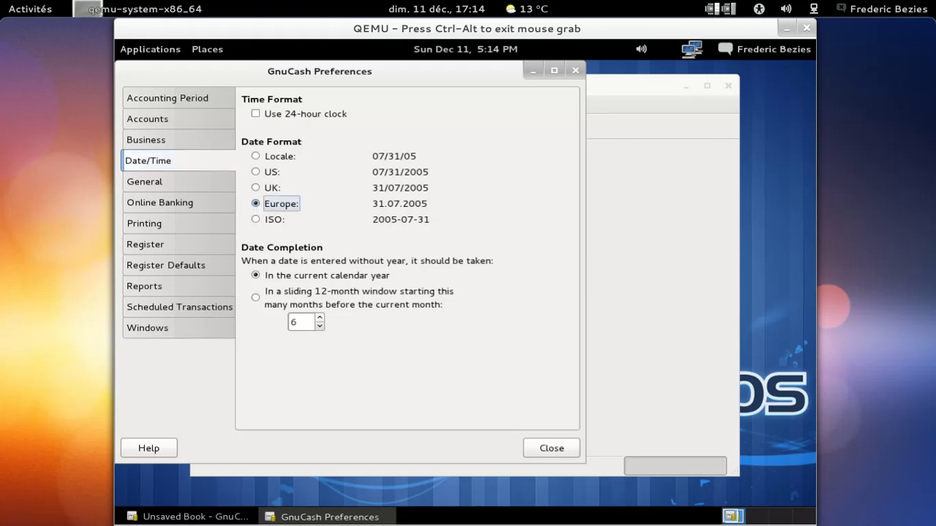
# Choose EUR (Euro) as the default currency in GnuCash's account preferences, and close the preferences and GnuCash.
pyautogui.click(179, 141)
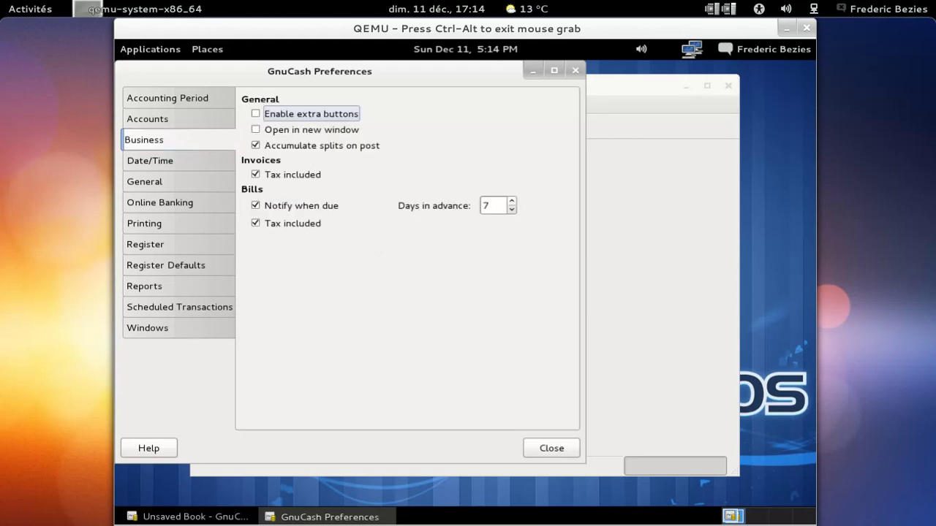
pyautogui.click(175, 125)
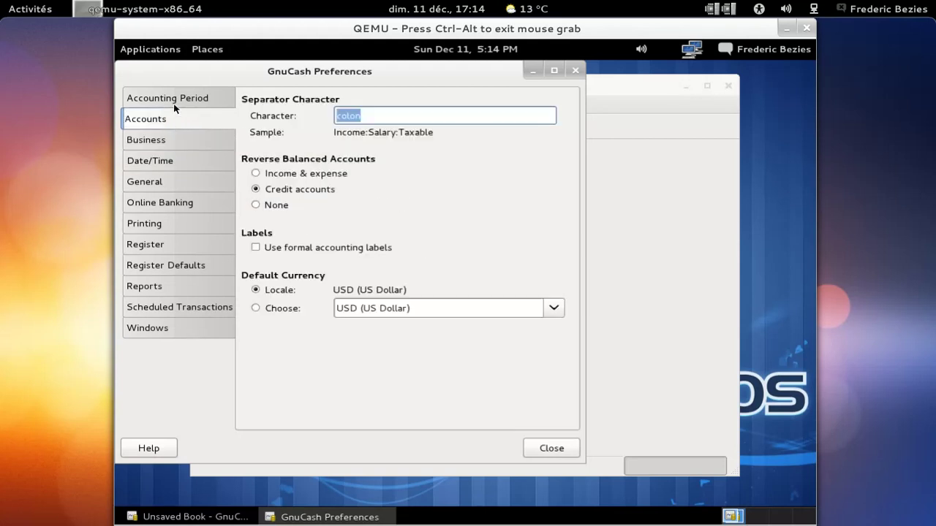
pyautogui.click(285, 313)
pyautogui.click(544, 315)
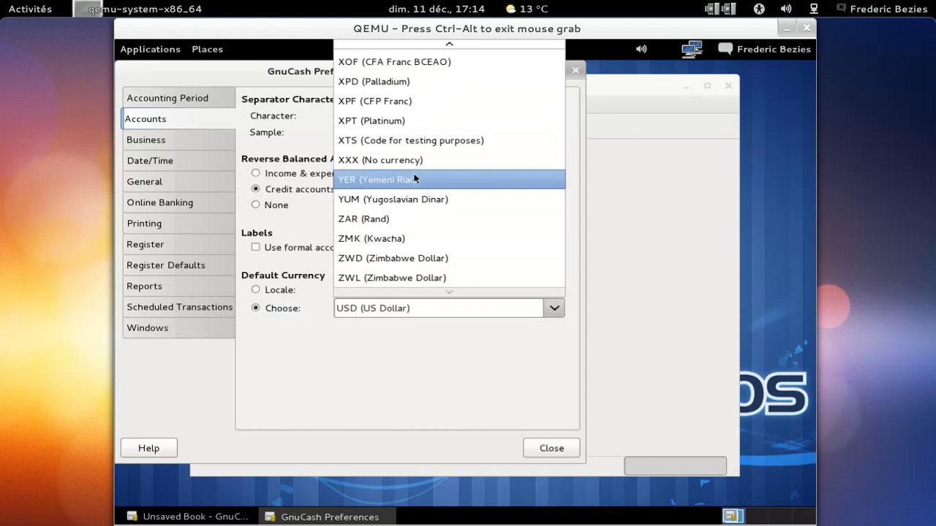
pyautogui.click(457, 44)
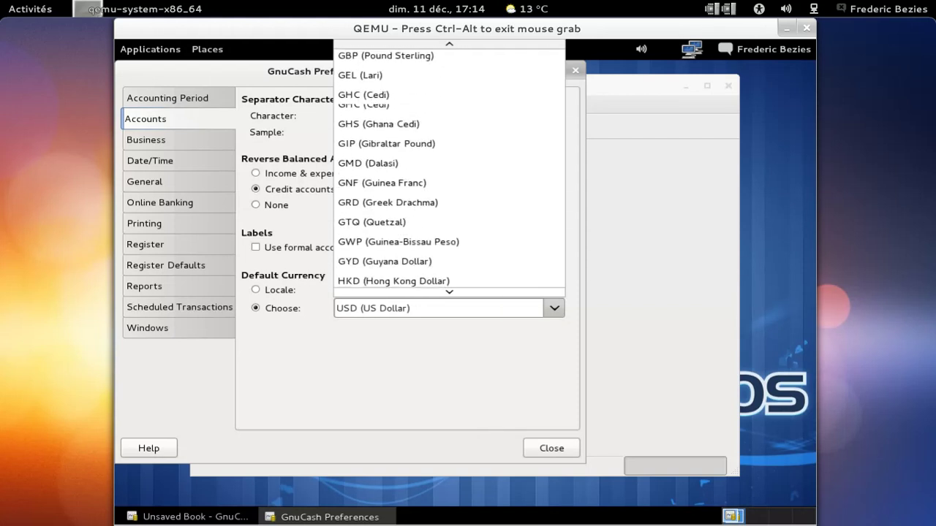
pyautogui.click(405, 197)
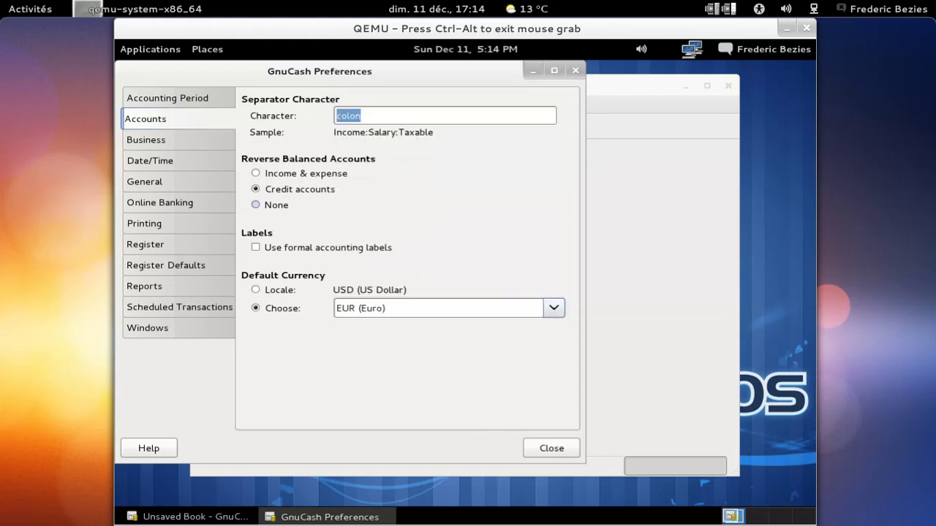
pyautogui.click(553, 440)
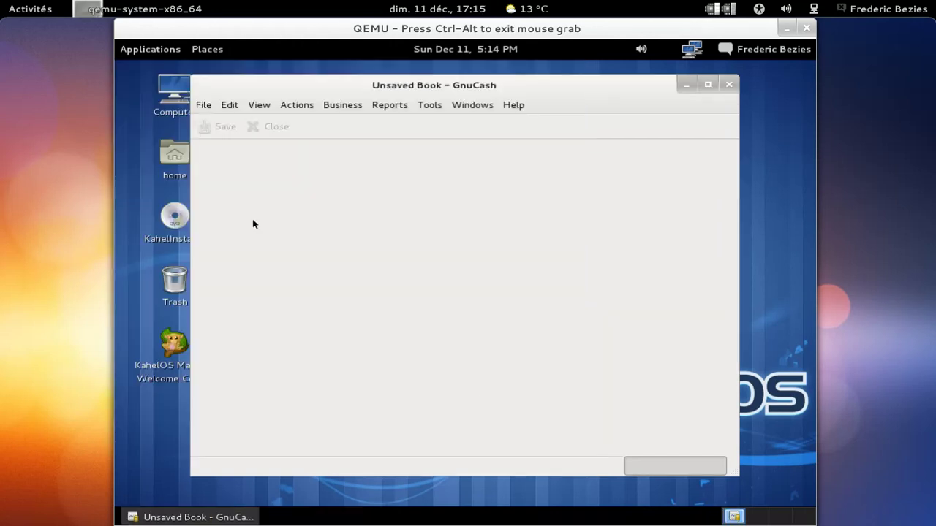
pyautogui.click(728, 85)
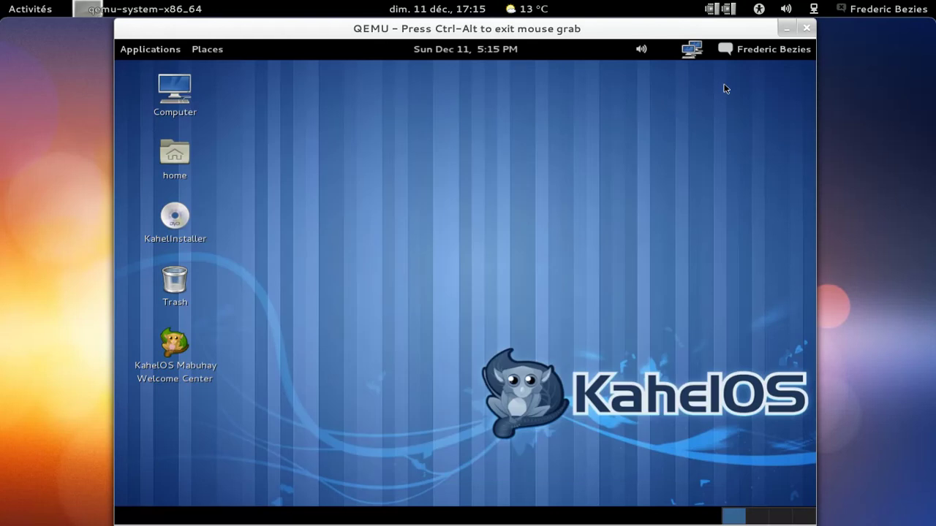
# Look through the installed applications by category, including Jeux, Éducation, Outils système and Internet.
pyautogui.click(165, 50)
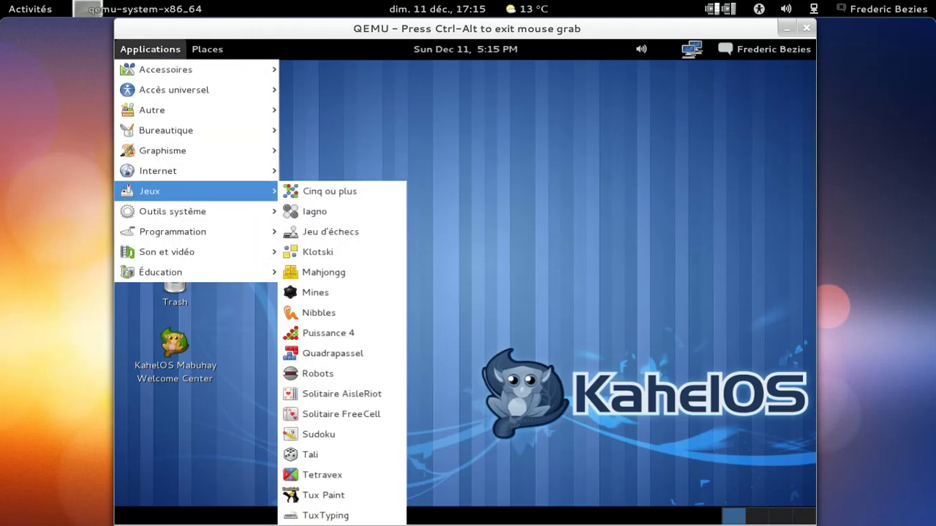
pyautogui.moveTo(191, 262)
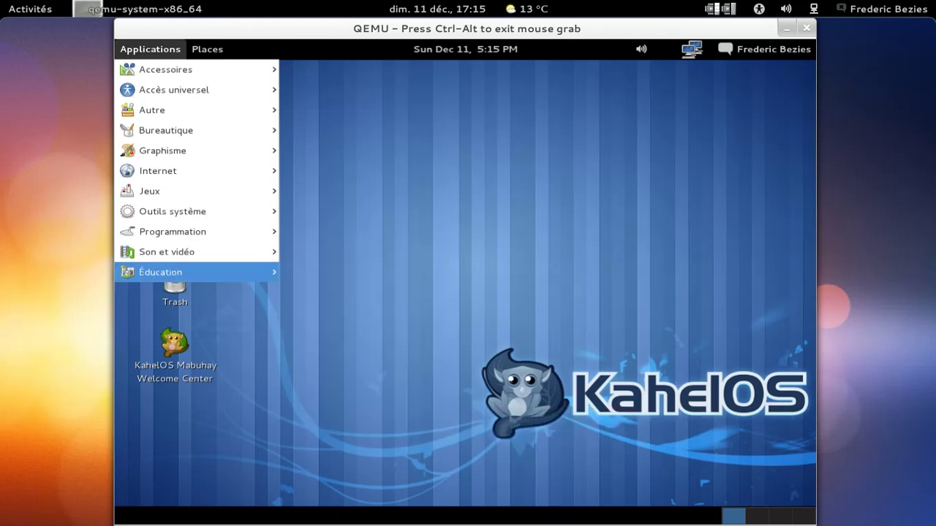
pyautogui.moveTo(204, 212)
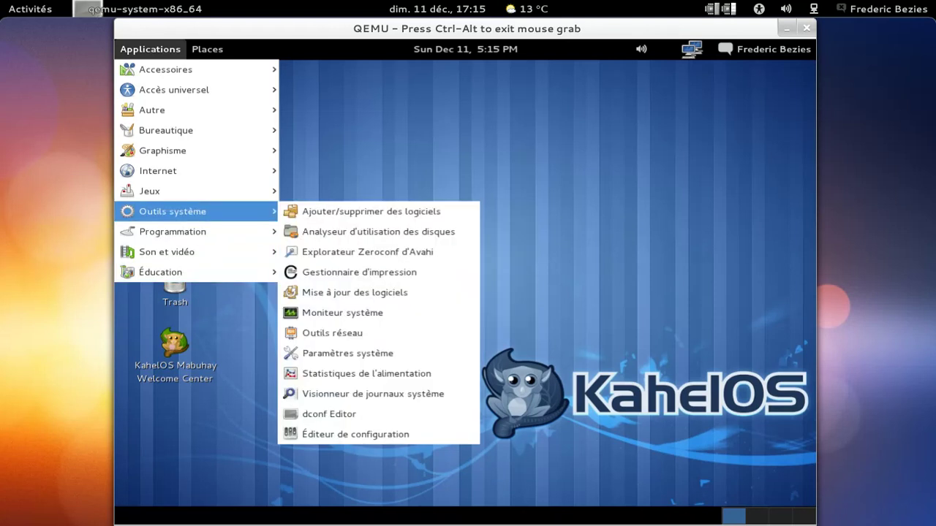
pyautogui.moveTo(192, 194)
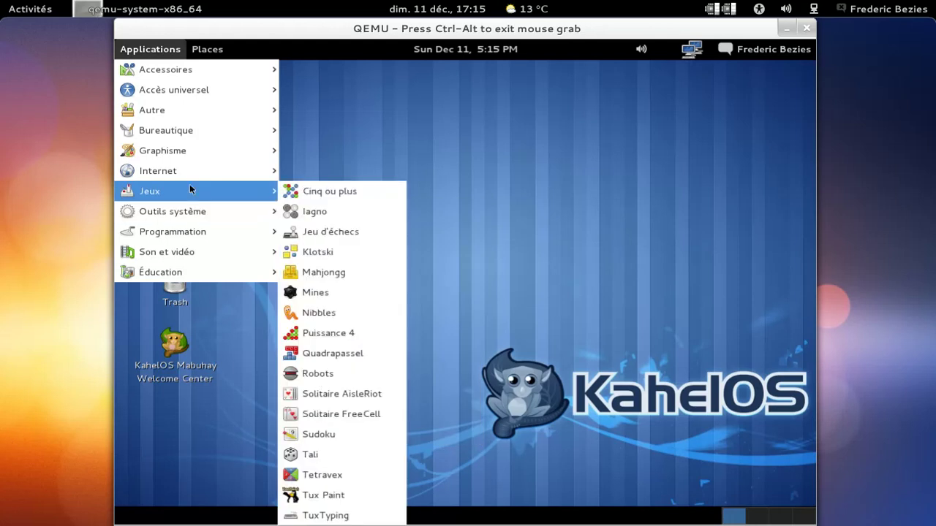
pyautogui.moveTo(190, 170)
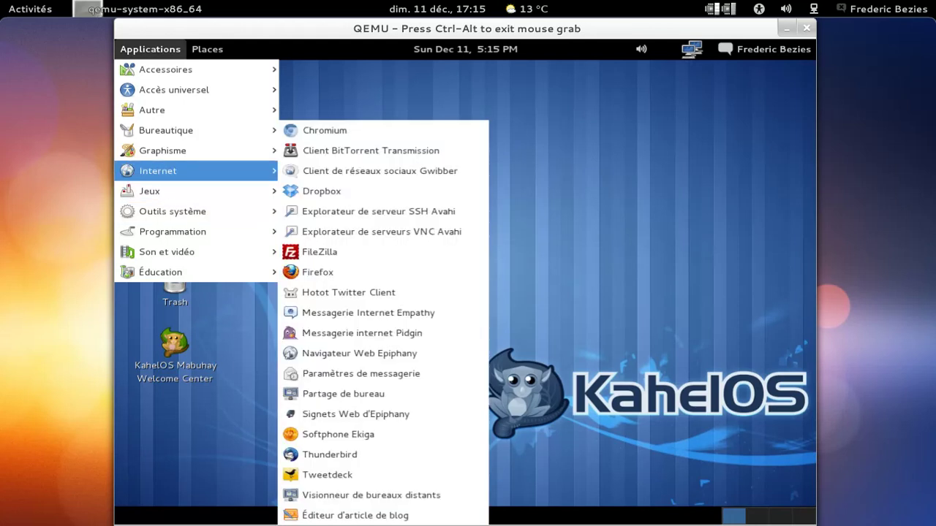
pyautogui.click(315, 98)
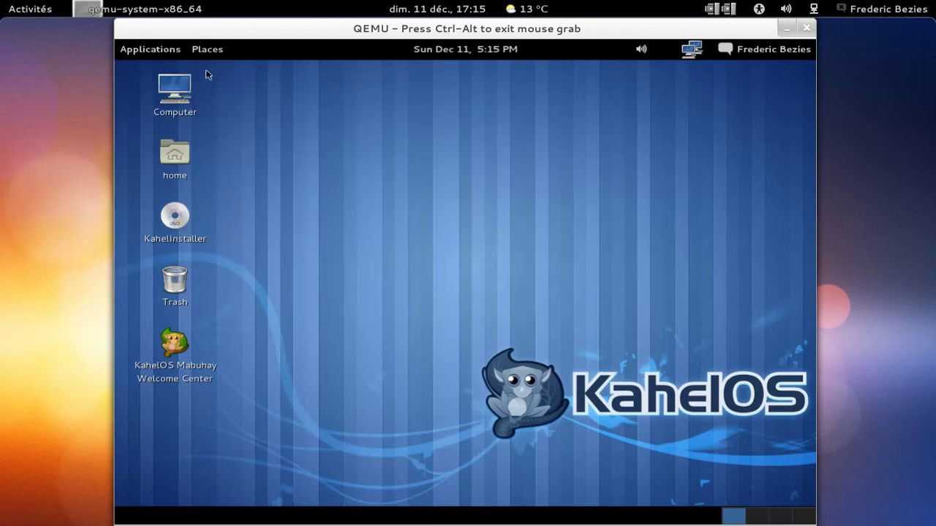
# Replace the running desktop shell from a terminal with the command gnome-shell --replace &, and exit the terminal.
pyautogui.click(170, 53)
pyautogui.moveTo(168, 70)
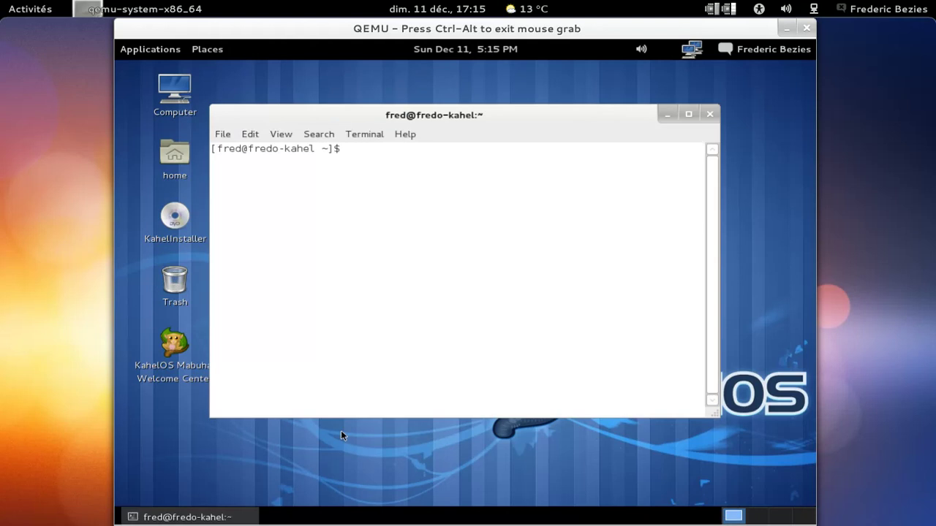
pyautogui.write('gnome-shell --repa')
pyautogui.press('BackSpace')
pyautogui.write('lace &')
pyautogui.press('Return')
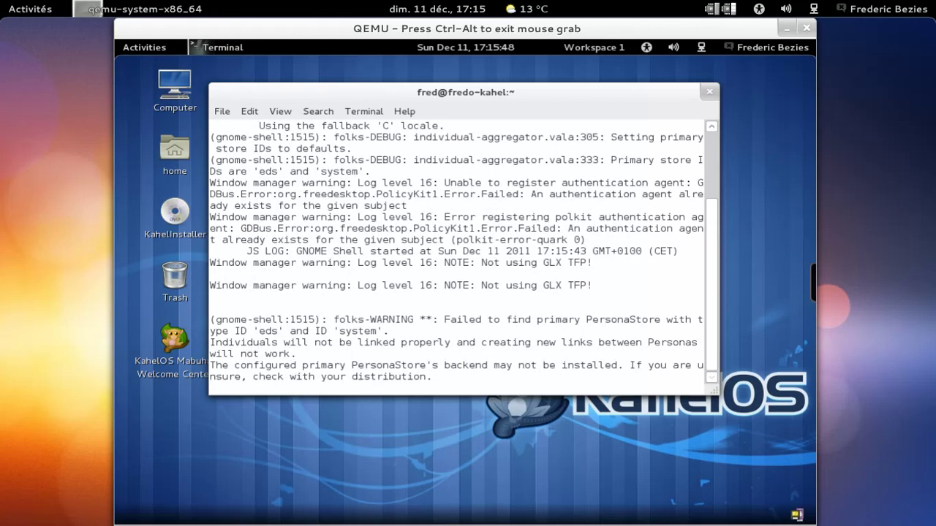
pyautogui.press('Return')
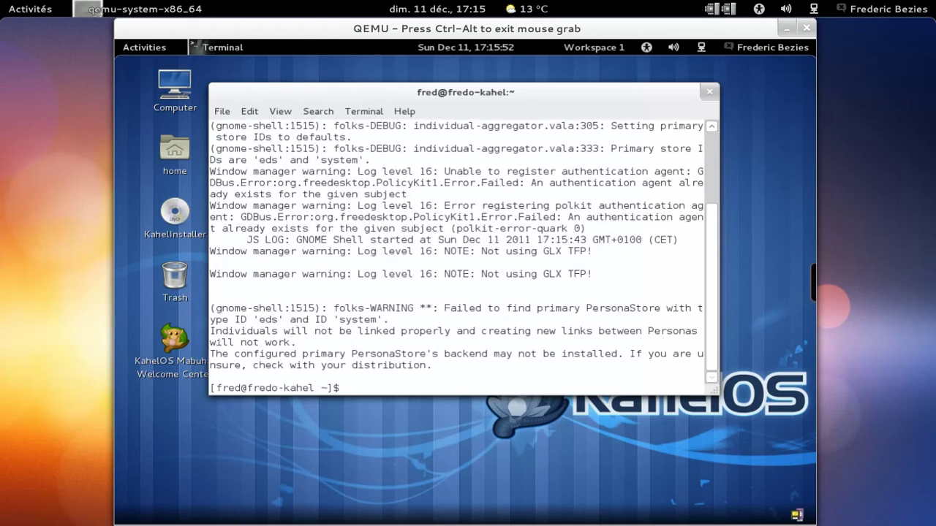
pyautogui.write('exit')
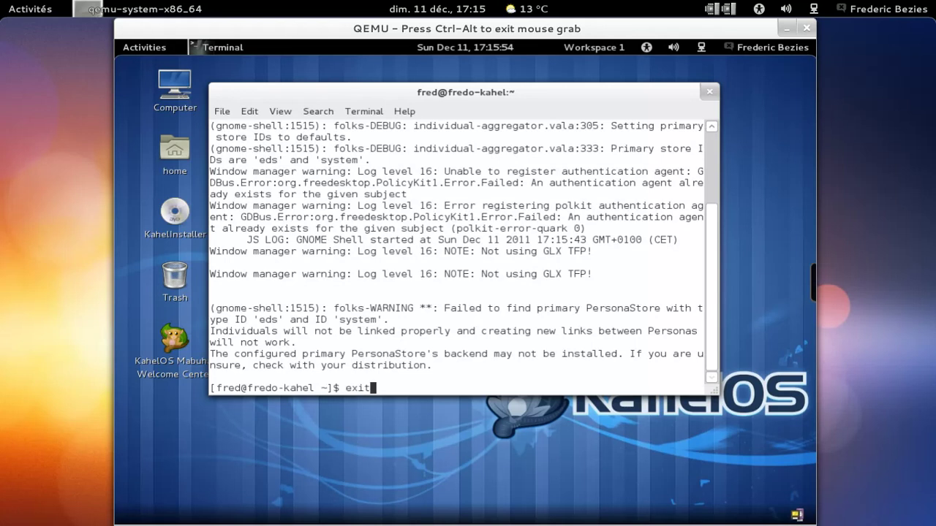
pyautogui.press('Return')
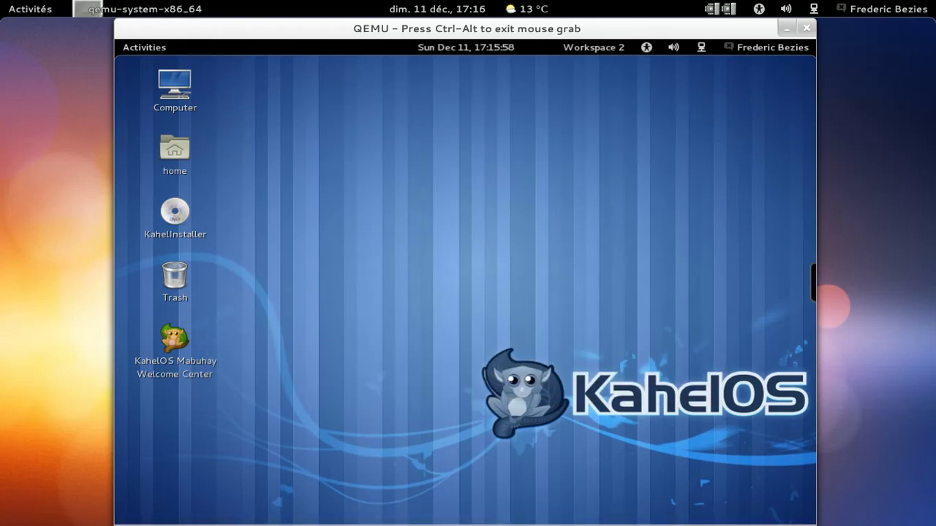
# Open /etc/locale.conf in nano with sudo from a new terminal, entering the account password.
pyautogui.moveTo(811, 269)
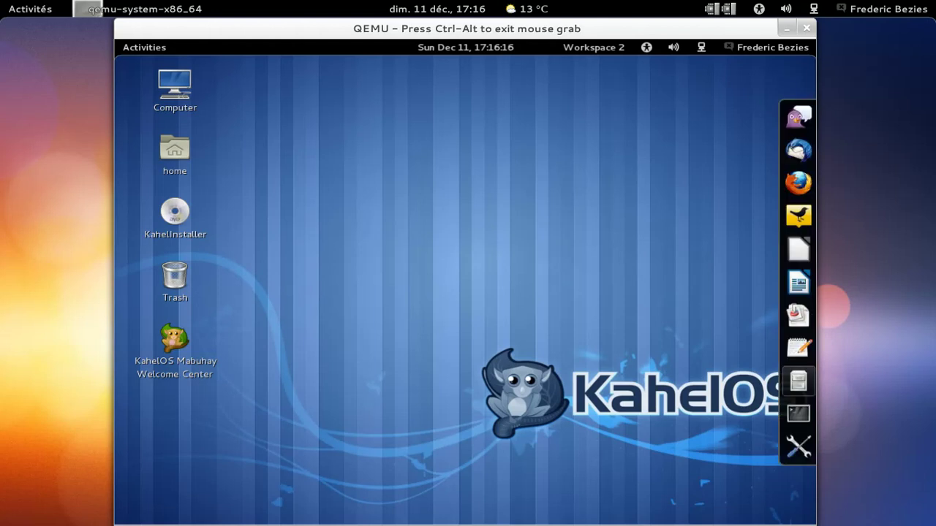
pyautogui.click(798, 414)
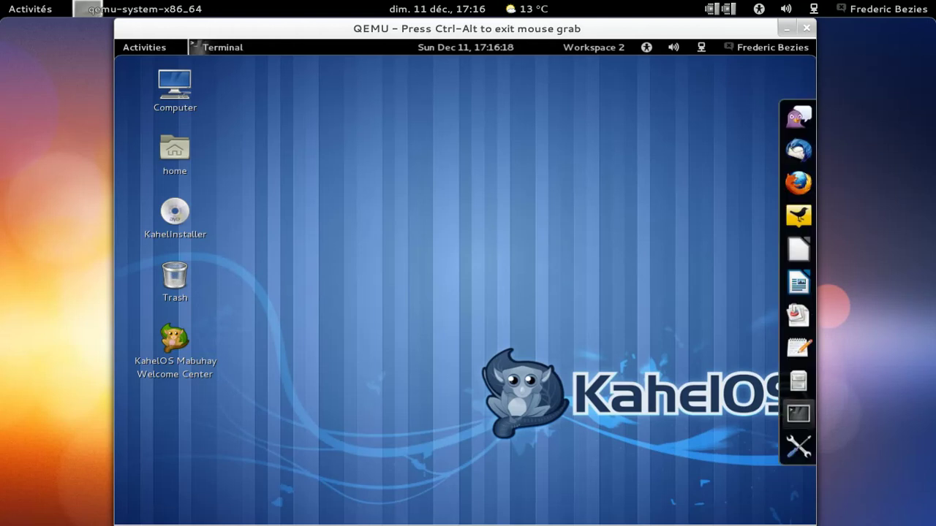
pyautogui.write('sudo nano')
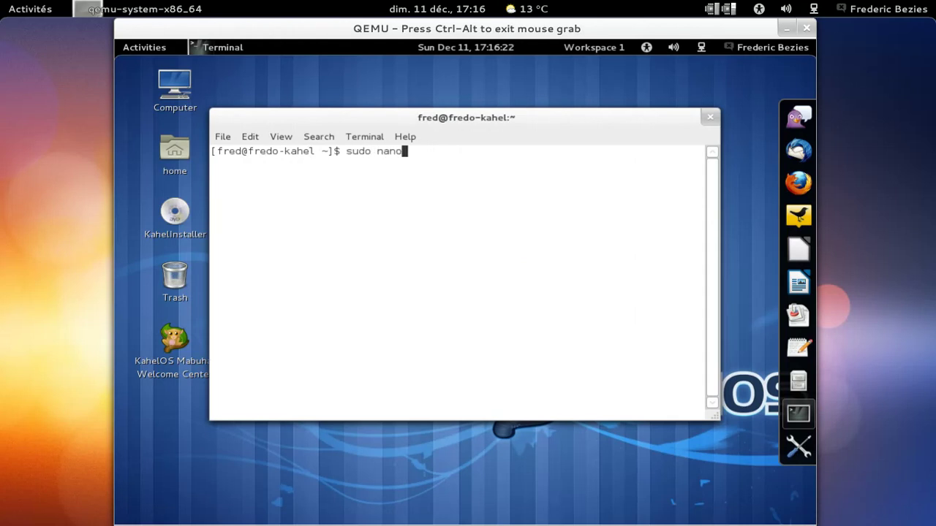
pyautogui.write(' /etc/')
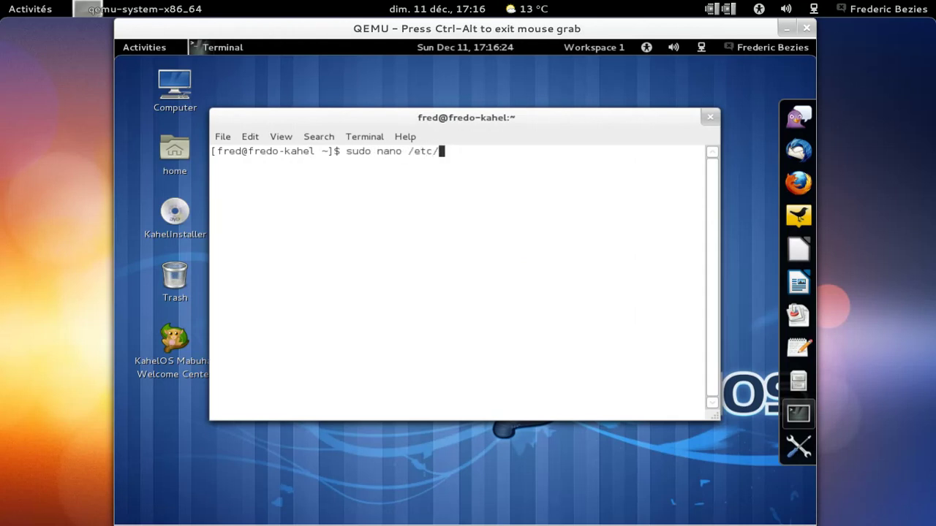
pyautogui.write('local')
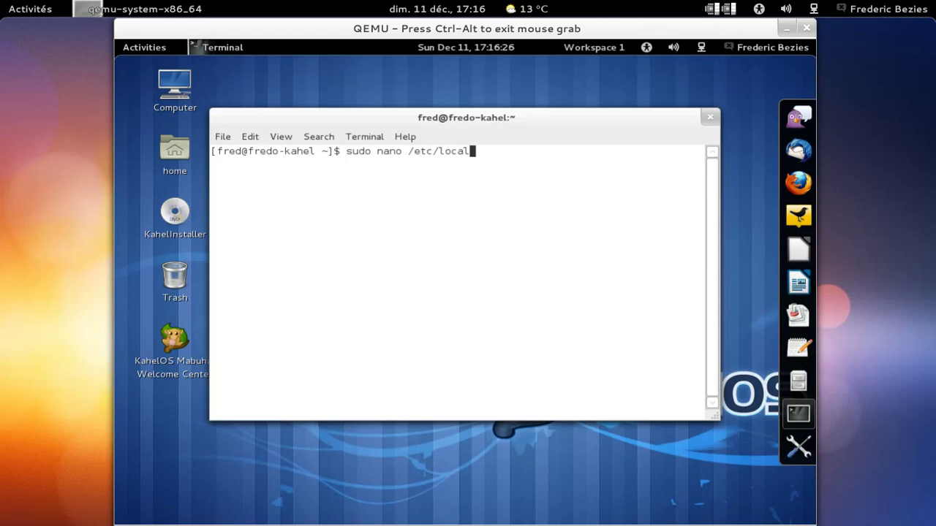
pyautogui.write('e.conf')
pyautogui.press('Return')
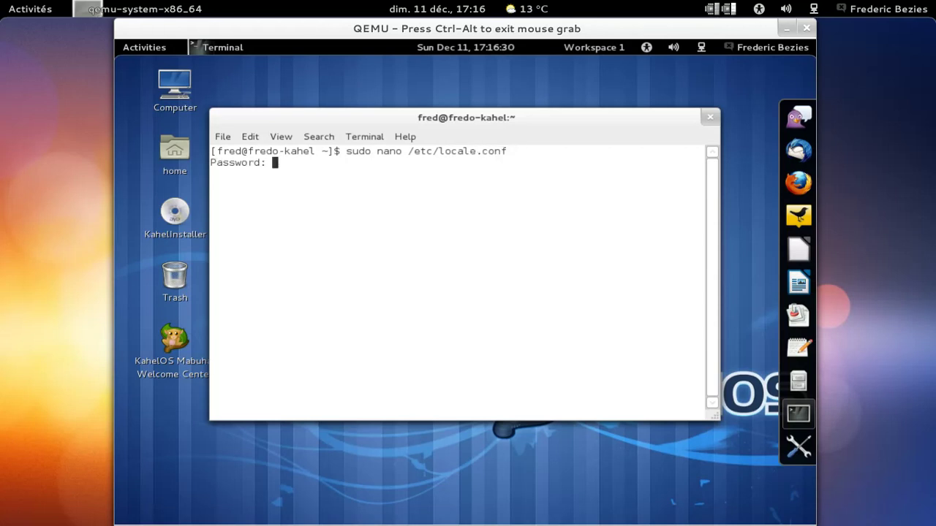
pyautogui.press('Return')
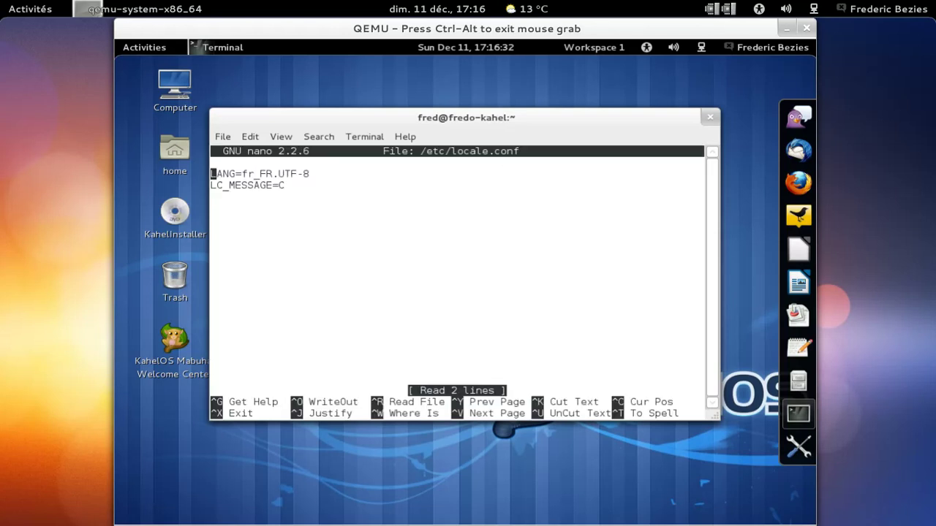
# Check the LANG and LC_MESSAGE lines of /etc/locale.conf and exit nano.
pyautogui.press('Down')
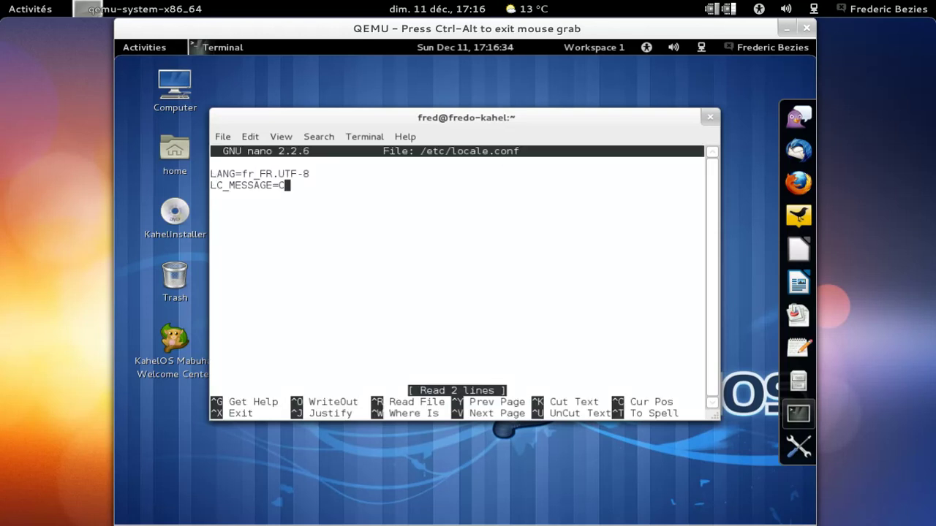
pyautogui.press('Up')
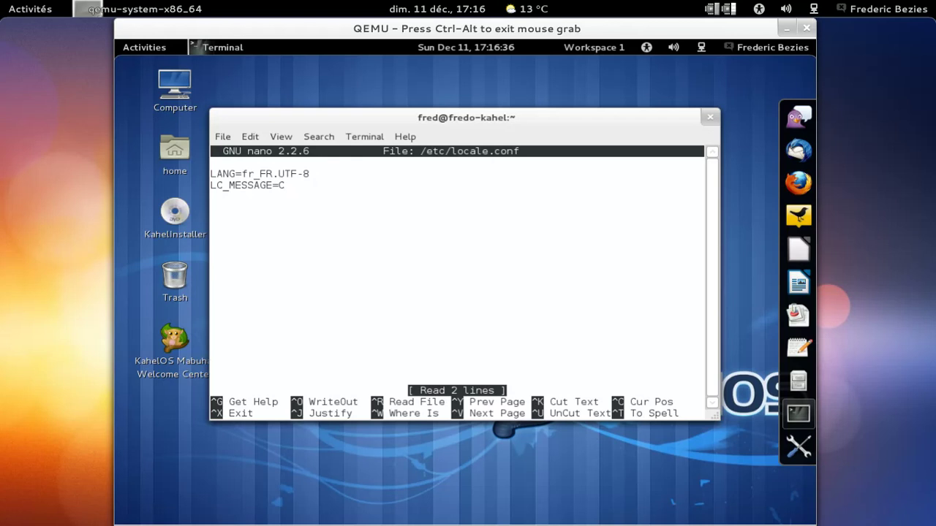
pyautogui.hotkey('ctrl', 'x')
# Recall the previous nano command and change its file to /etc/rc.conf to open that configuration.
pyautogui.press('Up')
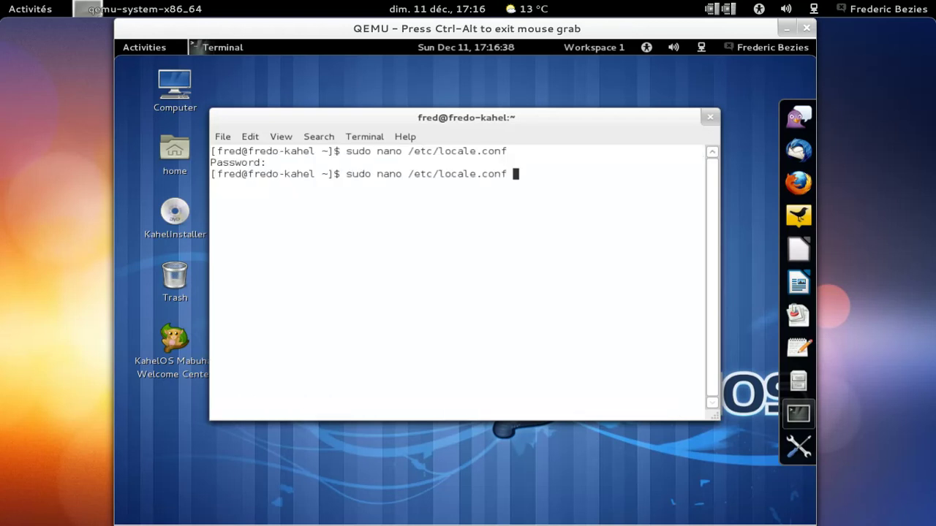
pyautogui.press('Left')
pyautogui.press('Left')
pyautogui.press('Left')
pyautogui.press('Left')
pyautogui.press('Left')
pyautogui.press('Left')
pyautogui.press('Left')
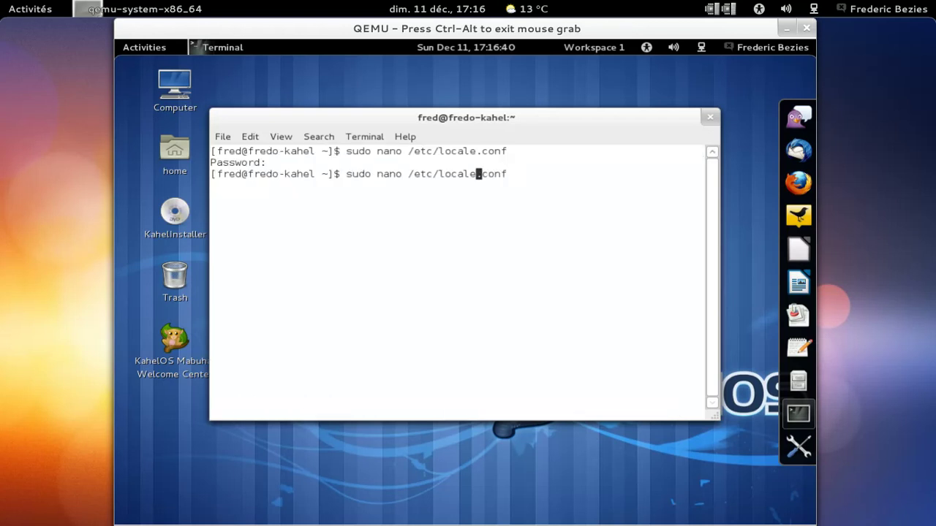
pyautogui.press('Right')
pyautogui.press('BackSpace')
pyautogui.press('BackSpace')
pyautogui.press('BackSpace')
pyautogui.press('BackSpace')
pyautogui.press('BackSpace')
pyautogui.press('BackSpace')
pyautogui.press('BackSpace')
pyautogui.write('/rc')
pyautogui.press('Return')
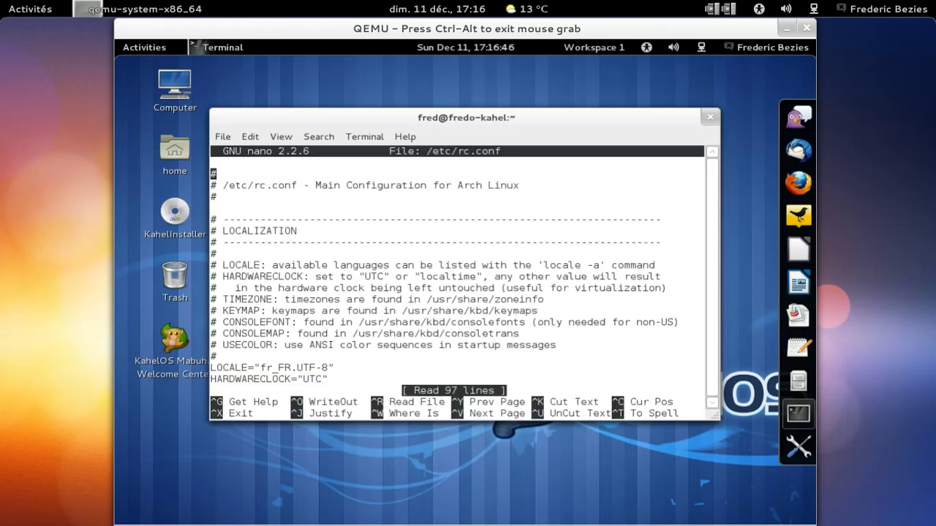
# Review the localization settings in /etc/rc.conf, and leave nano and the terminal.
pyautogui.press('Down')
pyautogui.press('Down')
pyautogui.press('Down')
pyautogui.press('Down')
pyautogui.press('Down')
pyautogui.press('Down')
pyautogui.press('Down')
pyautogui.press('Down')
pyautogui.press('Down')
pyautogui.press('Down')
pyautogui.press('Down')
pyautogui.press('Down')
pyautogui.press('Down')
pyautogui.press('Down')
pyautogui.press('Down')
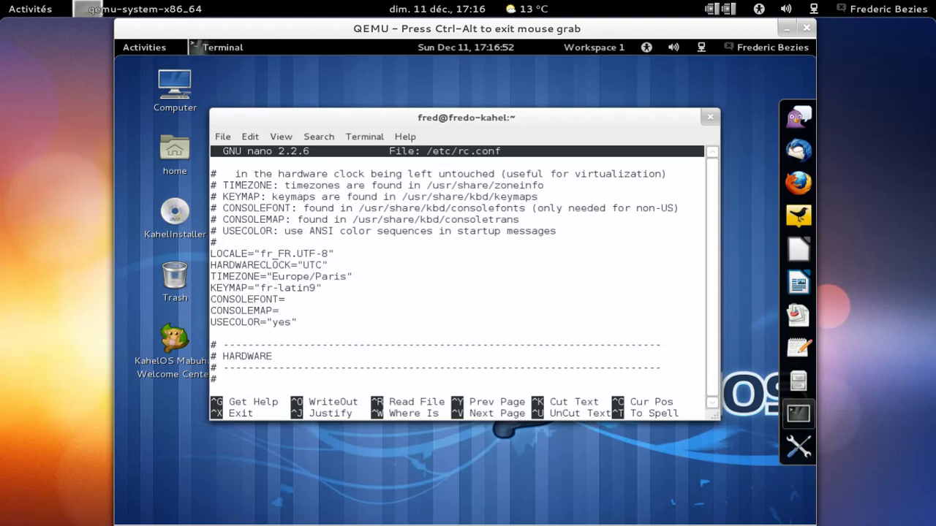
pyautogui.press('Down')
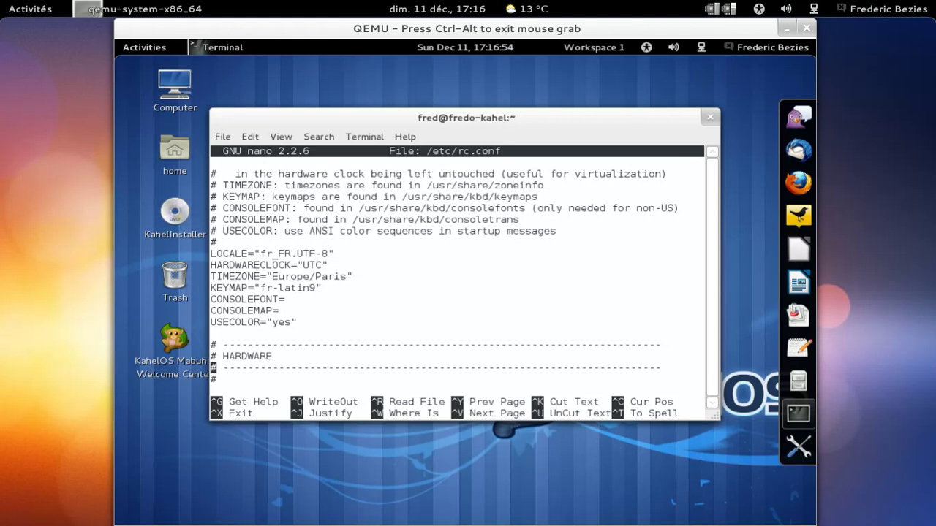
pyautogui.hotkey('ctrl', 'x')
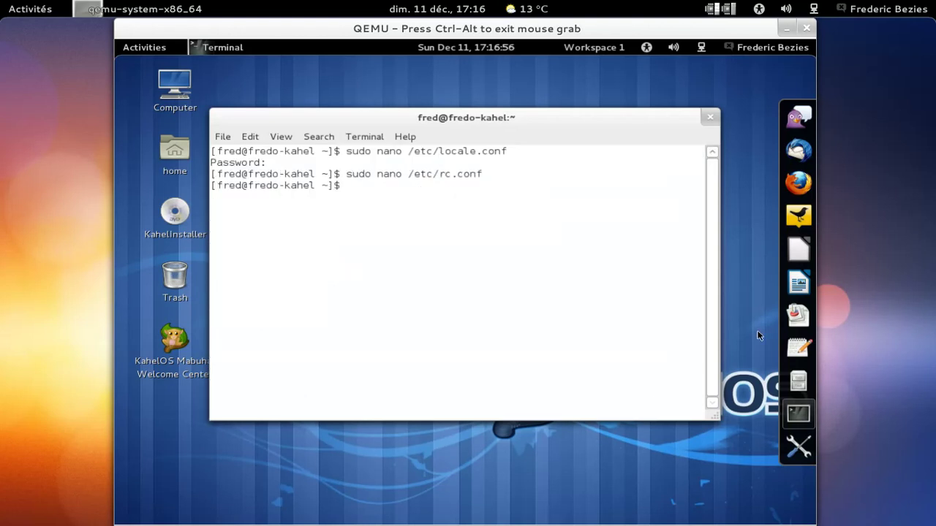
pyautogui.hotkey('ctrl', 'alt', 'Down')
# Launch Firefox, accepting it as the default browser, and close the localhost tab.
pyautogui.moveTo(813, 249)
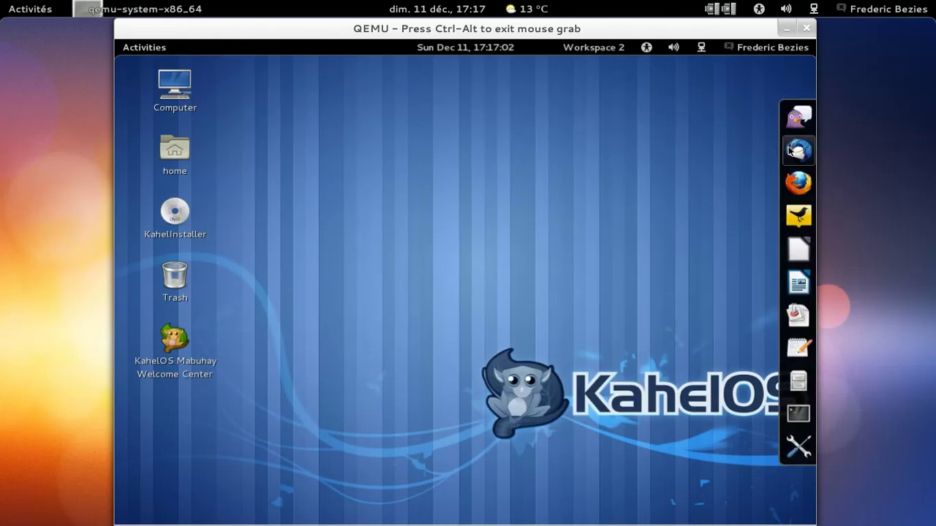
pyautogui.click(799, 183)
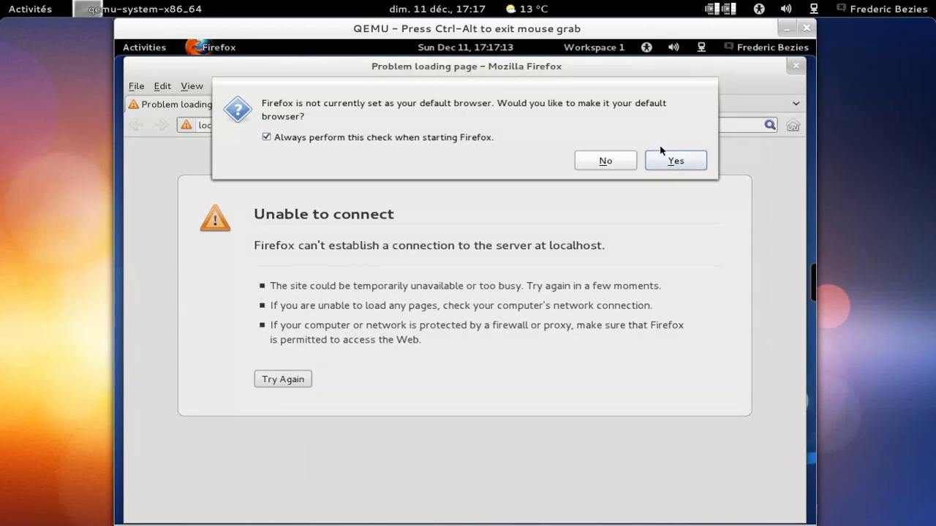
pyautogui.click(668, 163)
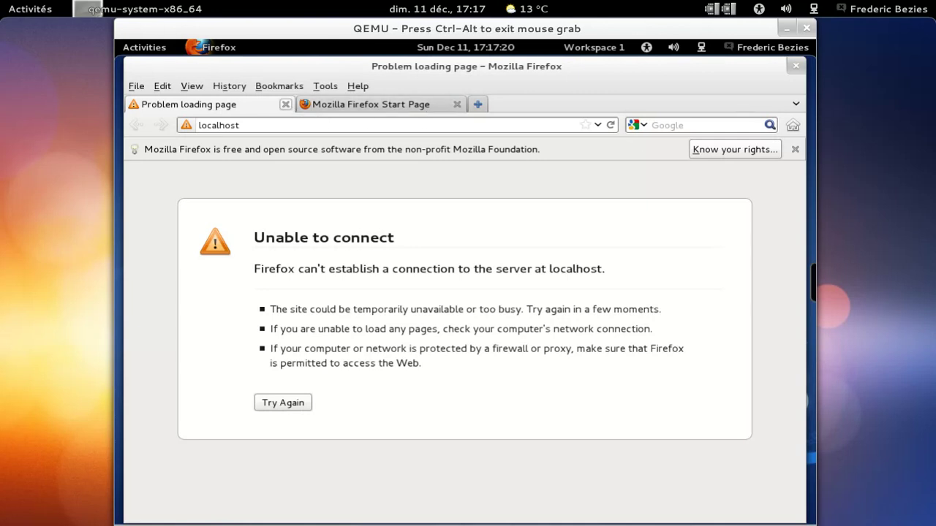
pyautogui.click(285, 103)
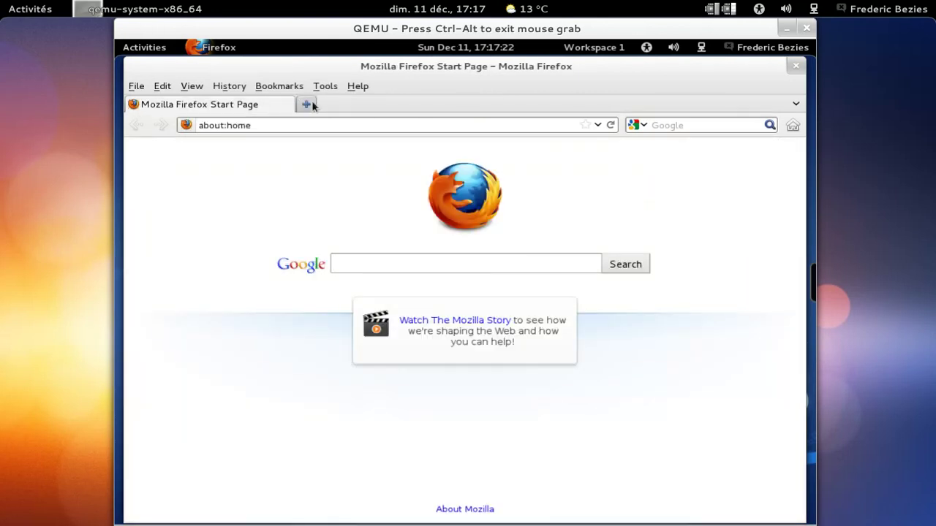
# View the Firefox version information and close the browser.
pyautogui.hotkey('alt', 'h')
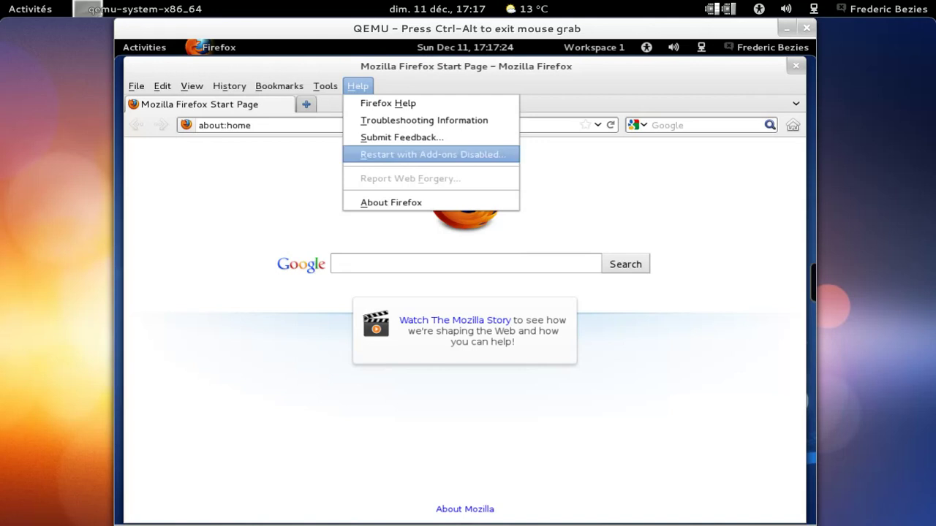
pyautogui.press('Up')
pyautogui.press('Return')
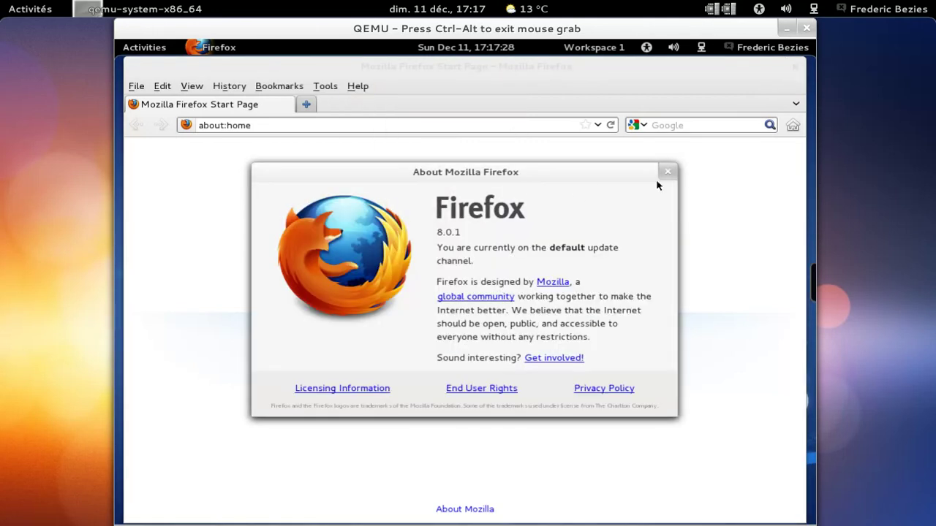
pyautogui.click(667, 173)
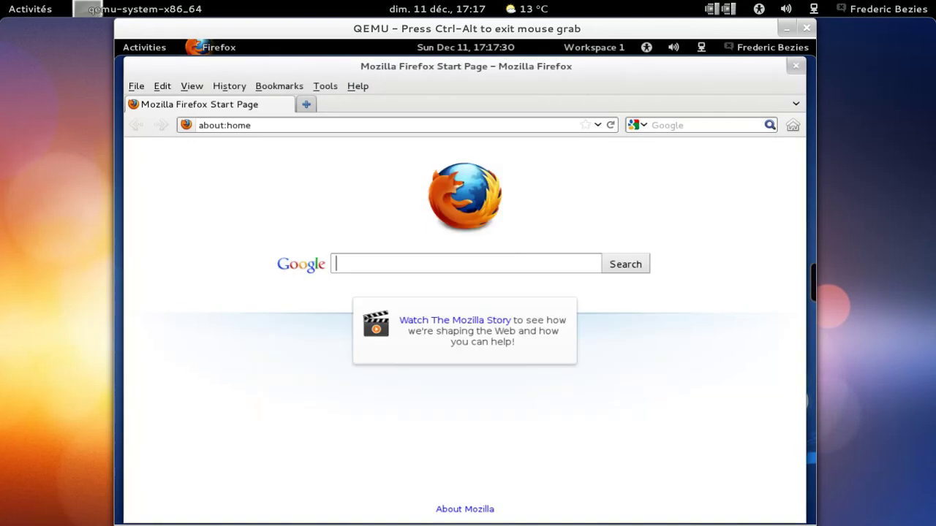
pyautogui.click(795, 65)
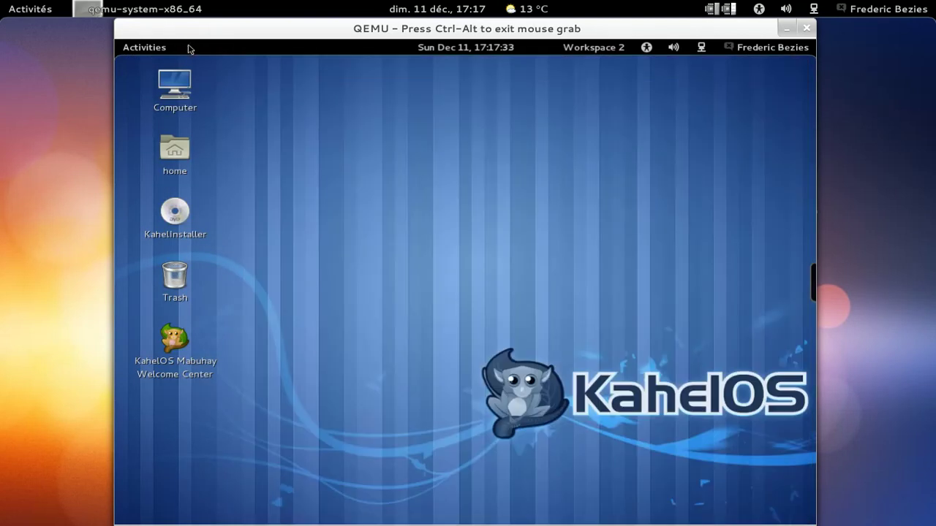
pyautogui.click(149, 47)
pyautogui.press('Escape')
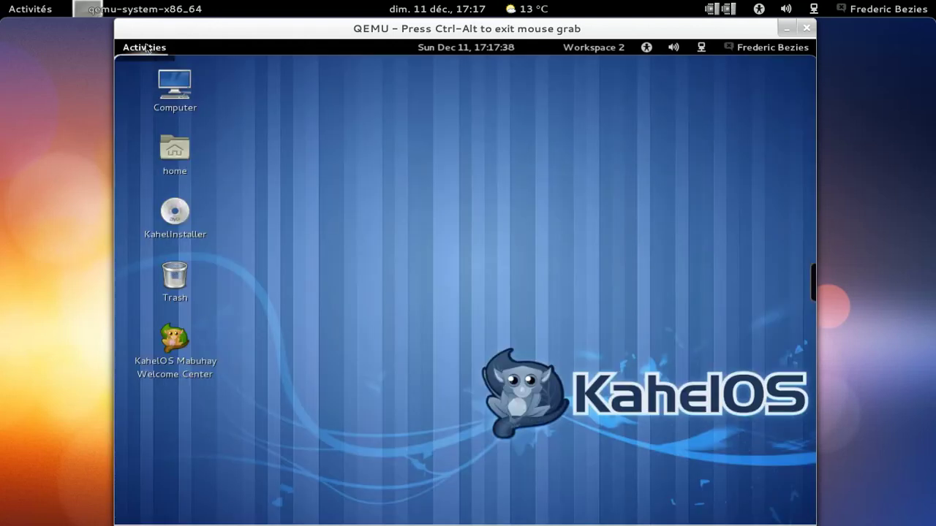
# Launch the terminal and Advanced Settings from the dock.
pyautogui.press('super')
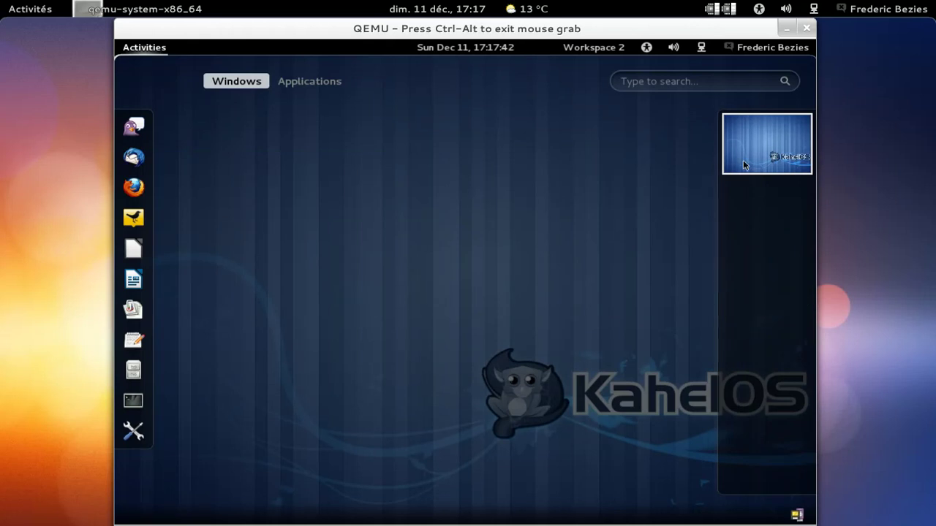
pyautogui.click(519, 212)
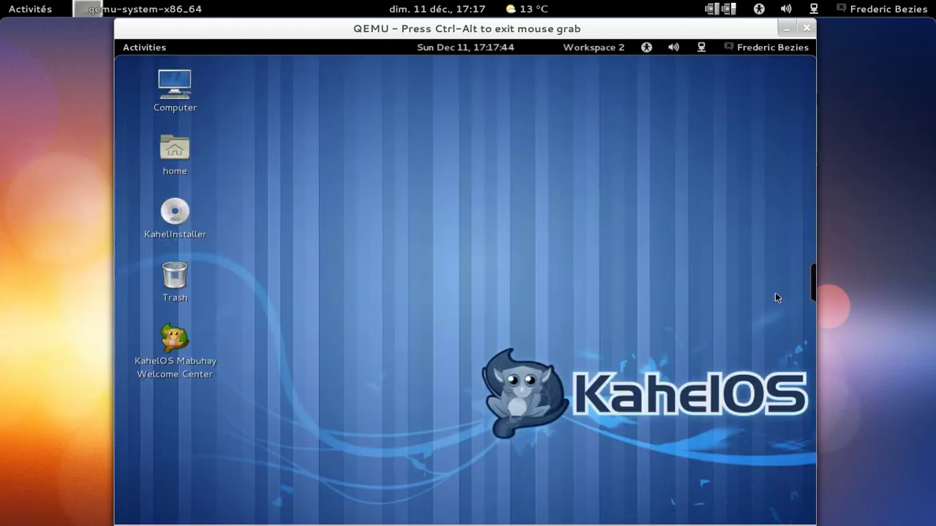
pyautogui.moveTo(813, 281)
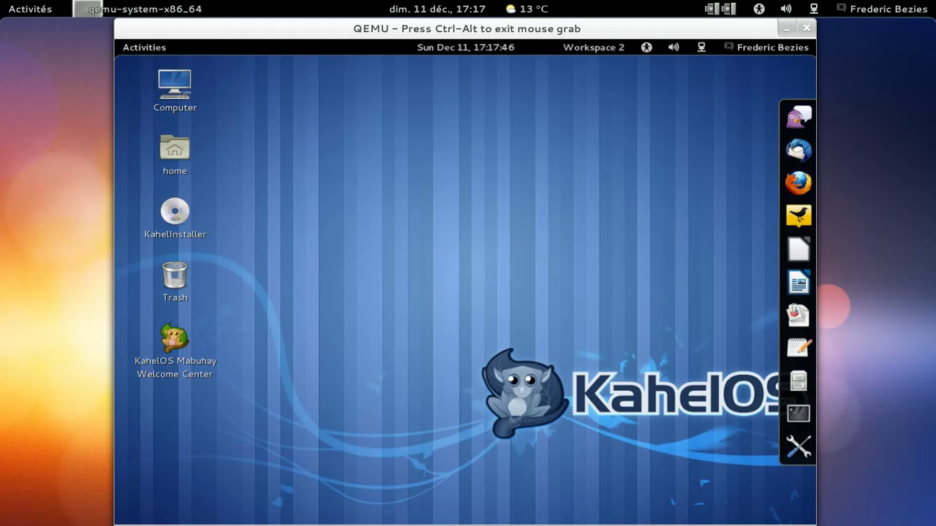
pyautogui.click(798, 413)
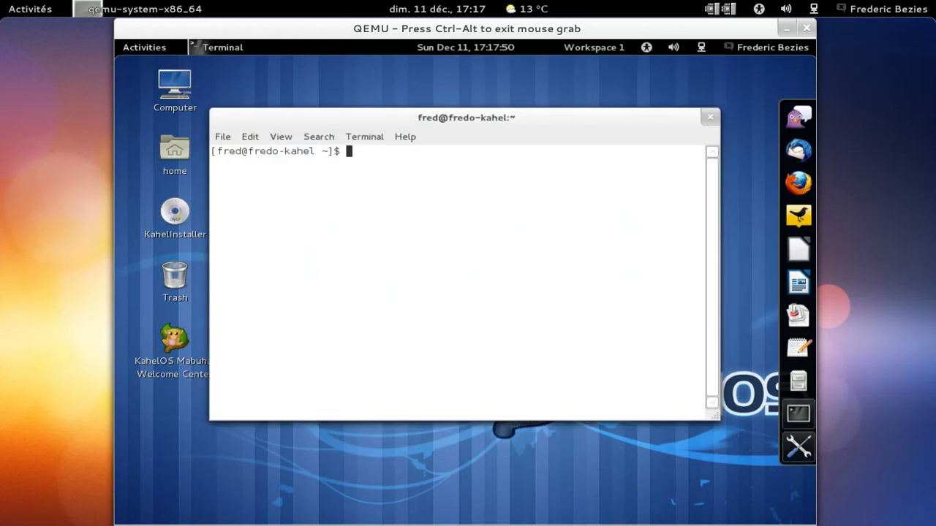
pyautogui.click(795, 444)
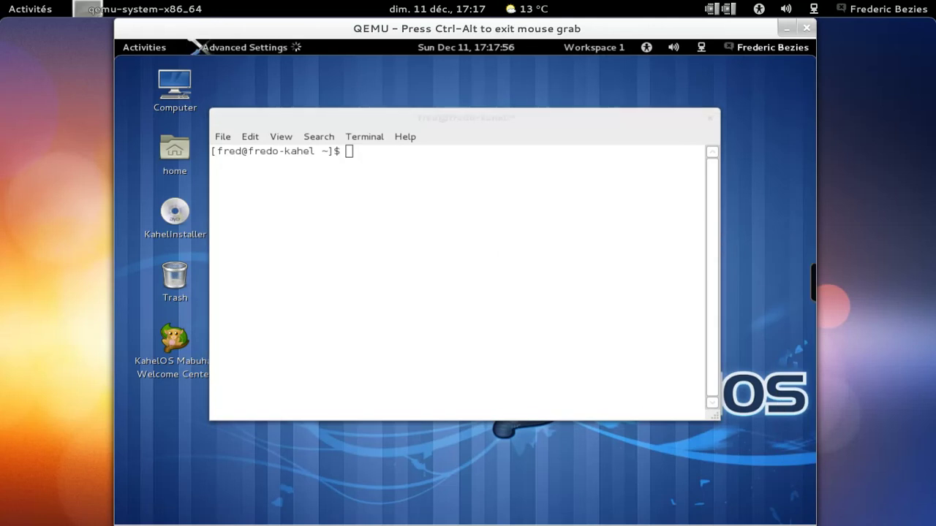
# Set the display language to French in the system's region and language settings, and return to all settings.
pyautogui.click(771, 47)
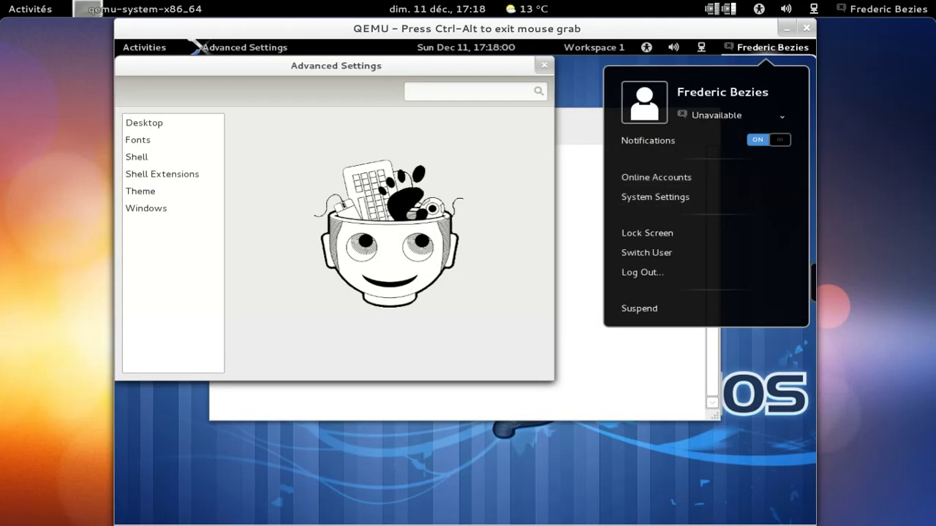
pyautogui.click(676, 199)
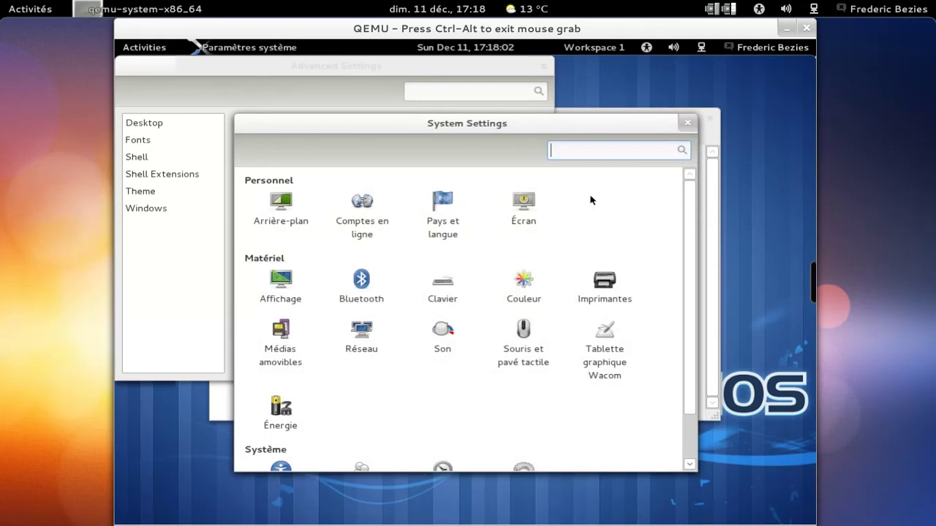
pyautogui.click(442, 216)
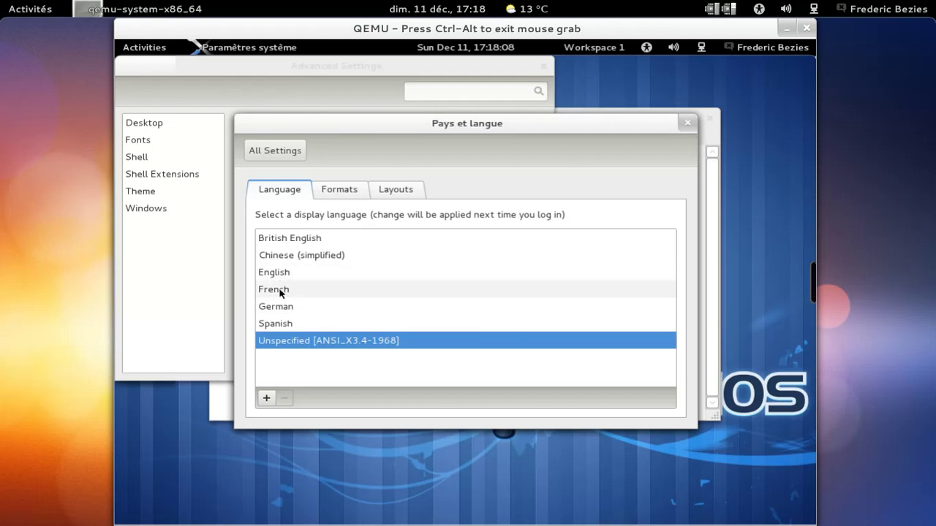
pyautogui.click(280, 289)
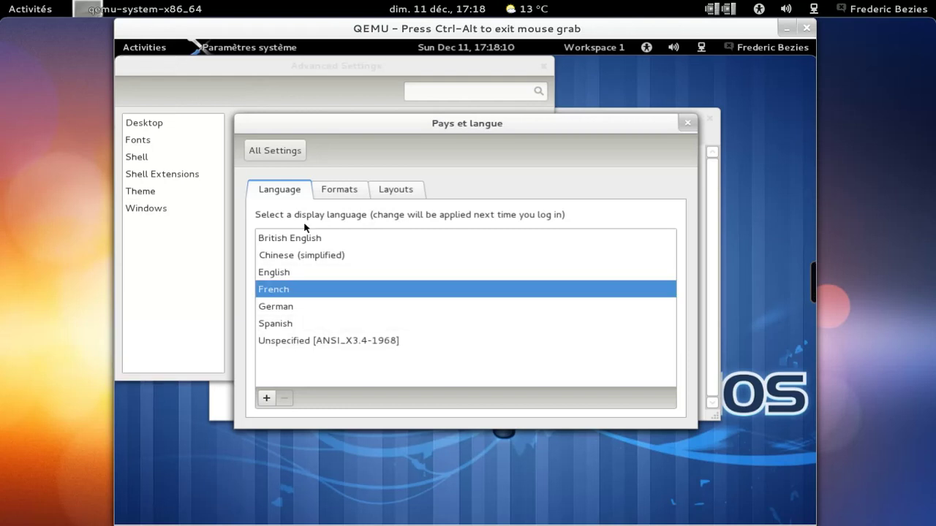
pyautogui.click(291, 153)
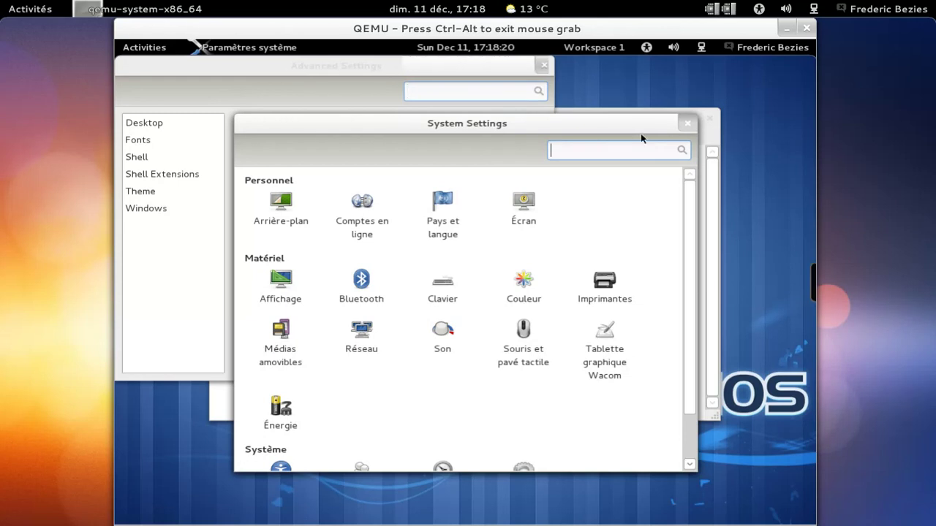
# Close the terminal with the exit command and move the Advanced Settings window toward the middle of the desktop.
pyautogui.hotkey('ctrl', 'alt', 't')
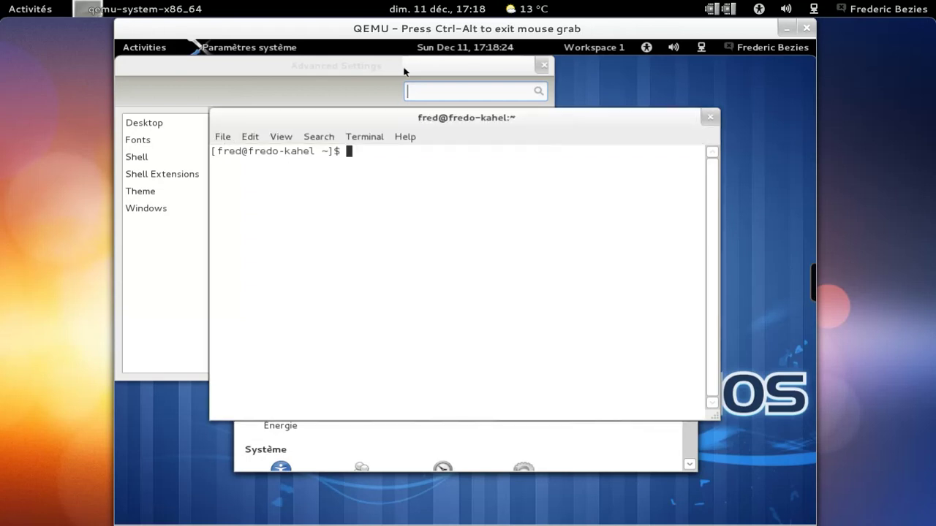
pyautogui.write('exit')
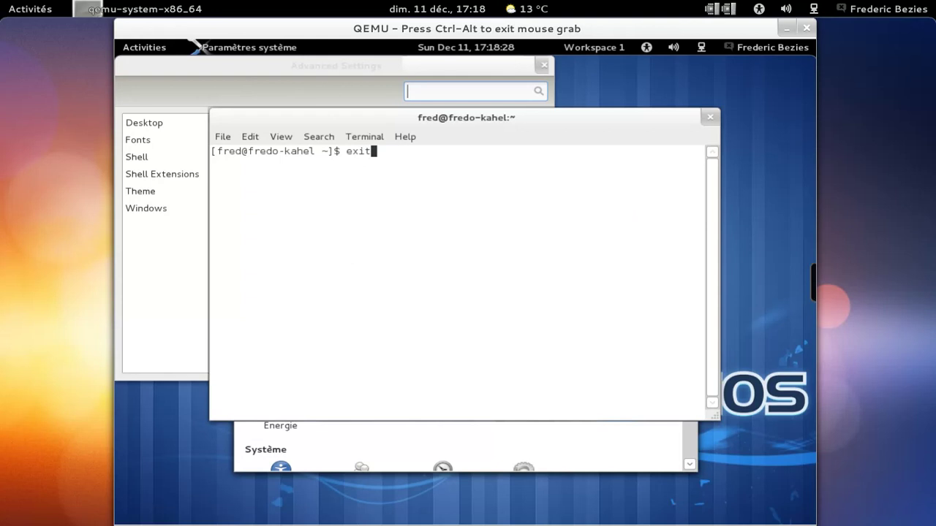
pyautogui.press('Return')
pyautogui.moveTo(231, 84); pyautogui.dragTo(330, 123)
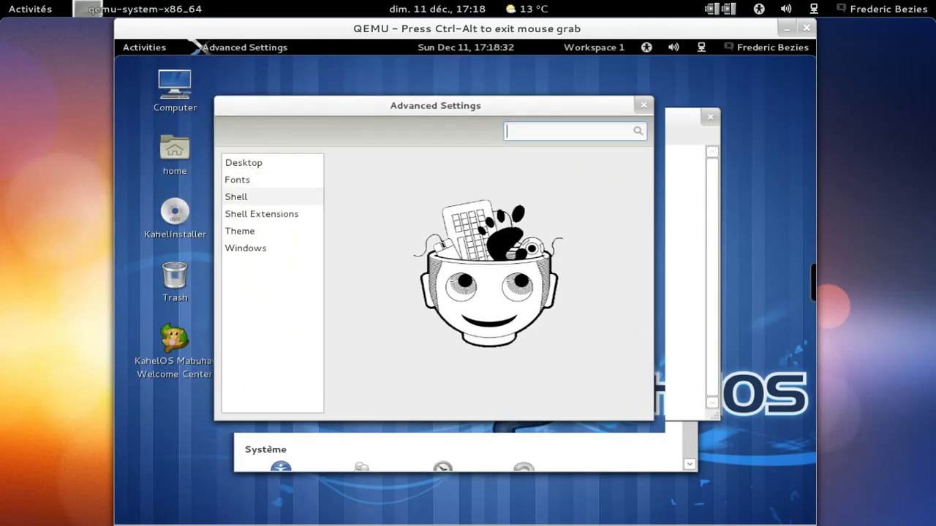
# Try the SystemMonitor Extension among the shell extensions, switching it on and back off.
pyautogui.click(261, 213)
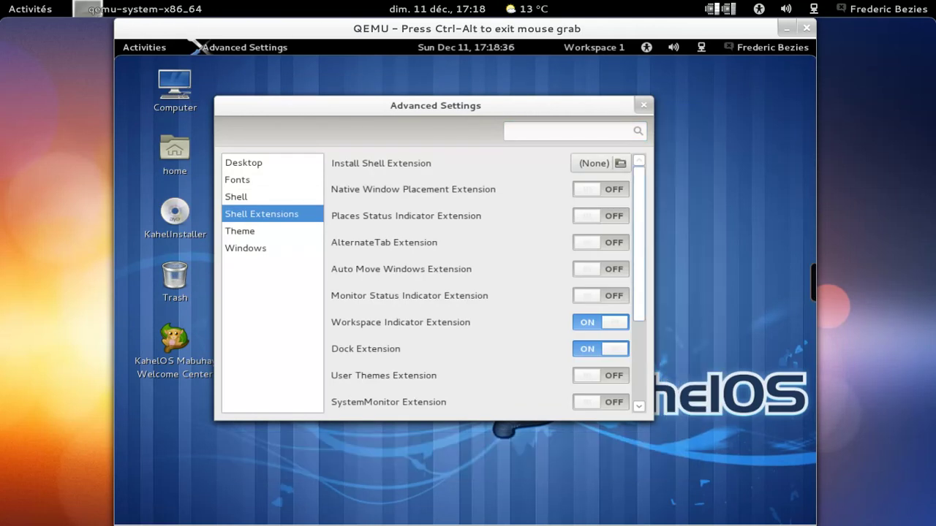
pyautogui.scroll(-3, 483, 284)
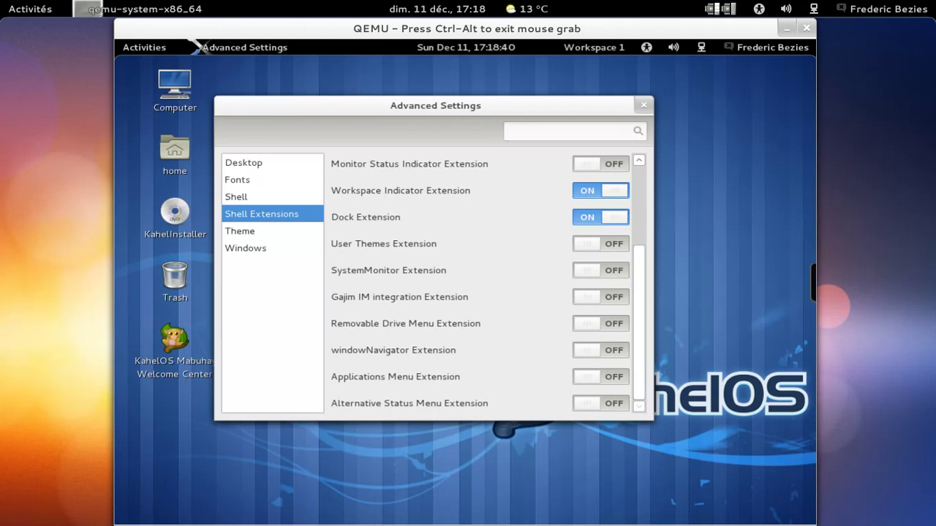
pyautogui.click(599, 270)
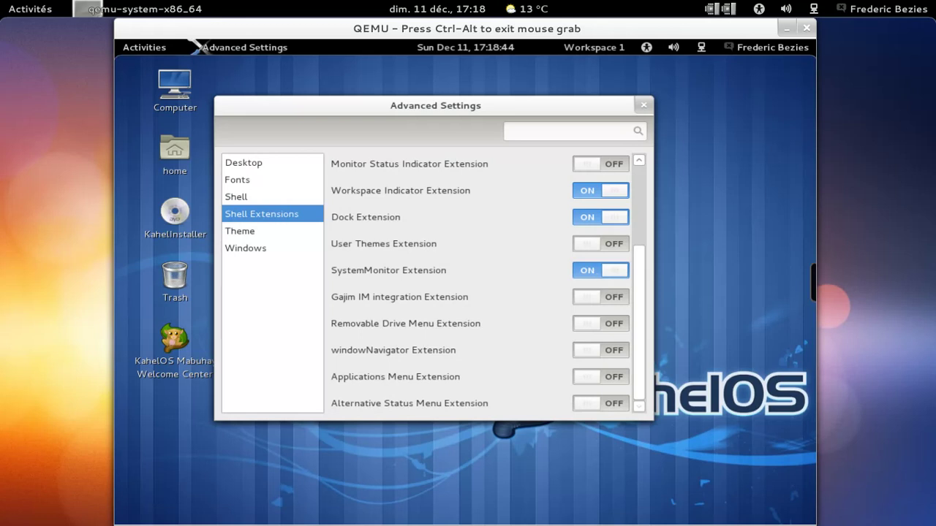
pyautogui.click(611, 269)
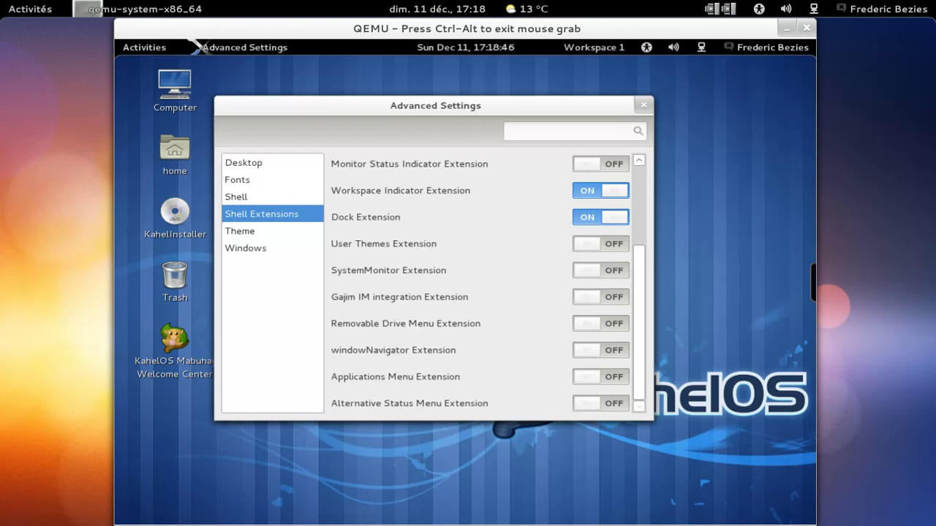
# Review the Windows, Desktop and Fonts settings, and turn off the seconds in the clock under the Shell settings.
pyautogui.moveTo(636, 297); pyautogui.dragTo(639, 170)
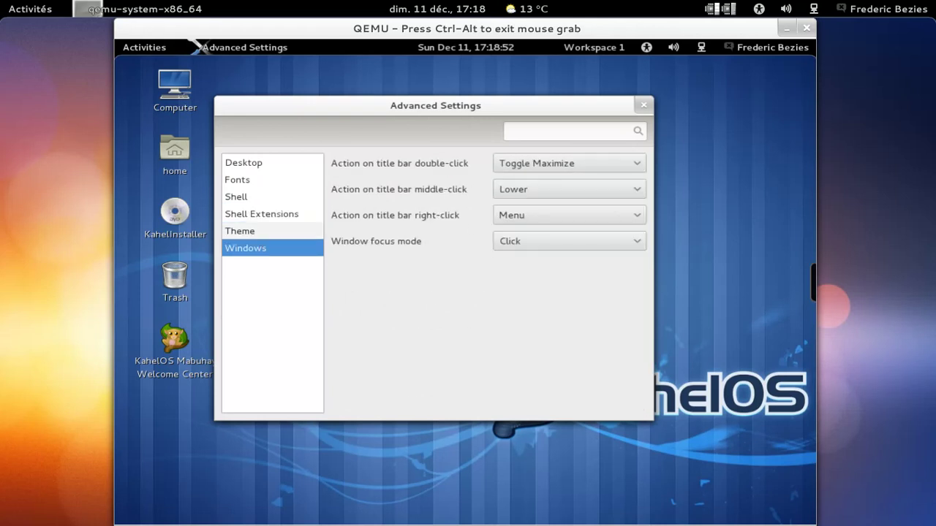
pyautogui.click(244, 162)
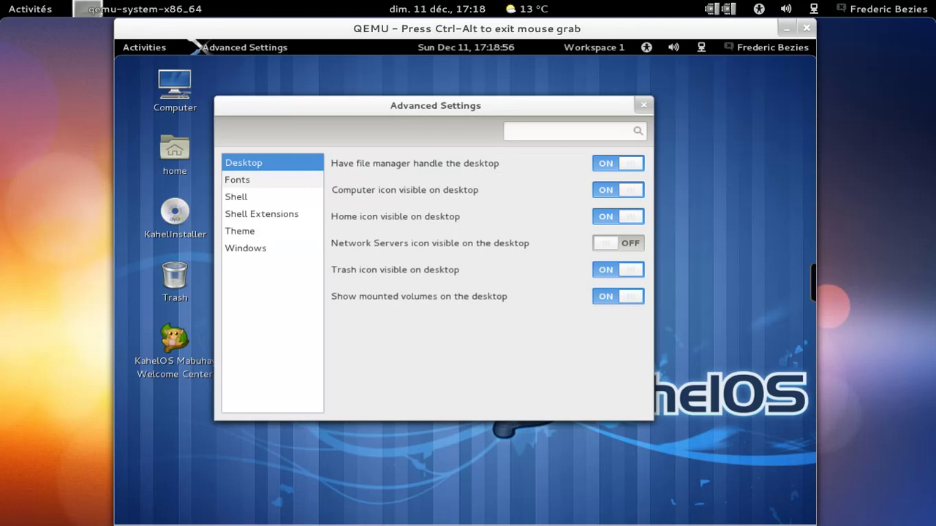
pyautogui.click(237, 179)
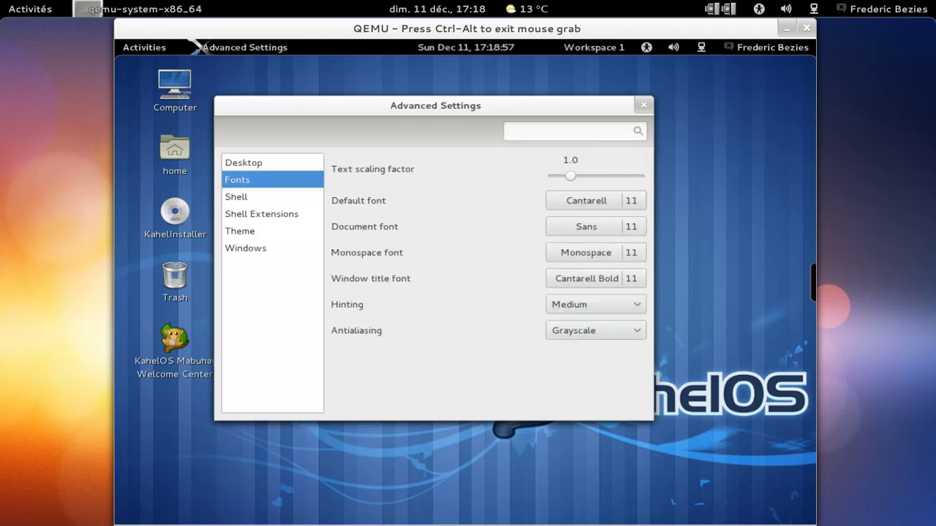
pyautogui.click(236, 196)
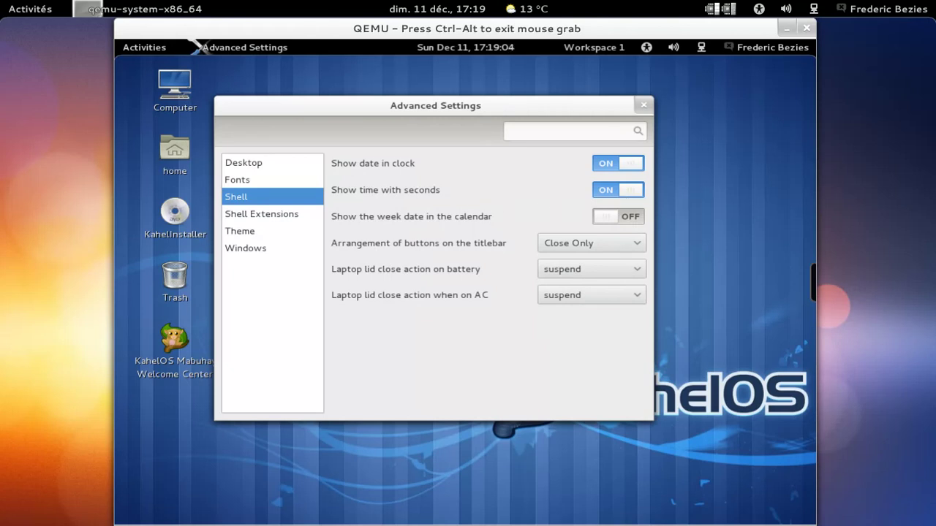
pyautogui.click(617, 189)
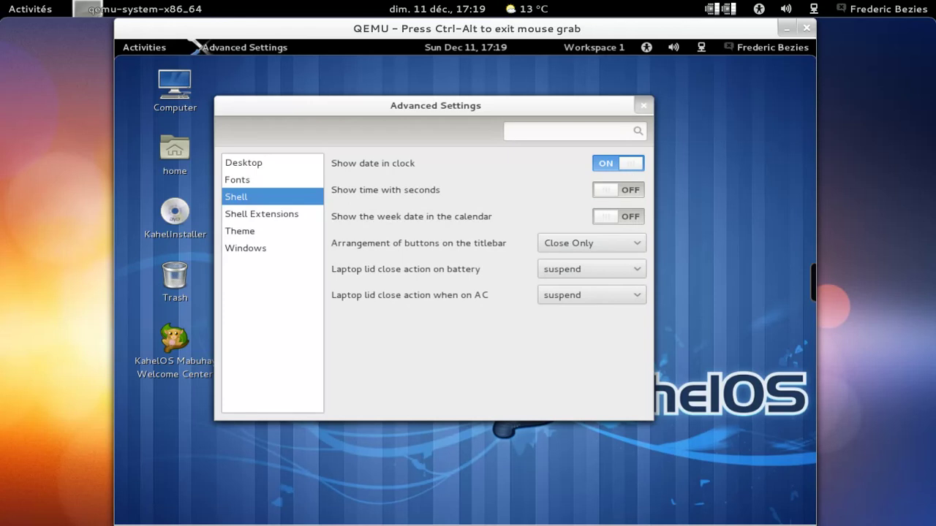
# Switch to the empty second workspace and log out of the GNOME Shell session.
pyautogui.hotkey('ctrl', 'alt', 'Down')
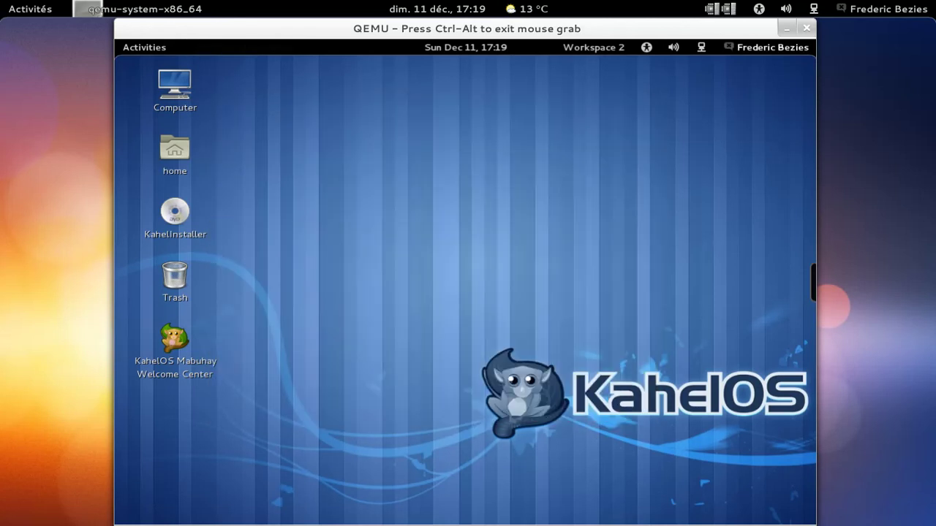
pyautogui.click(768, 47)
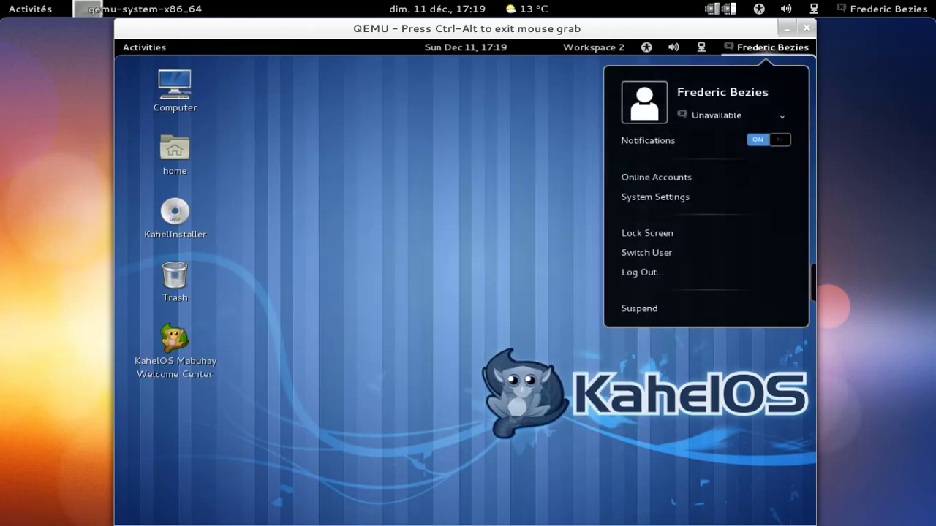
pyautogui.press('alt')
pyautogui.press('alt')
pyautogui.click(643, 272)
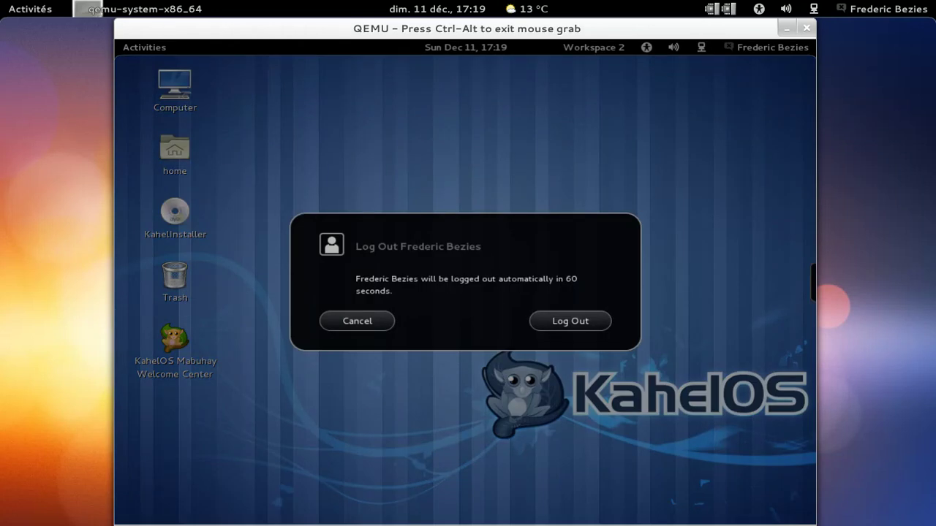
pyautogui.click(562, 325)
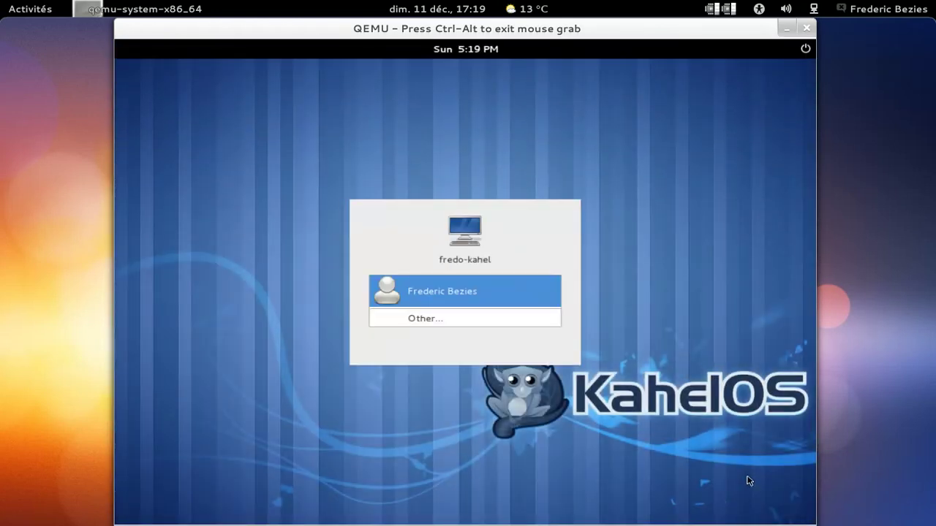
# Log back in with the account password and dismiss the wired network notification.
pyautogui.press('Return')
pyautogui.write('*********')
pyautogui.press('Return')
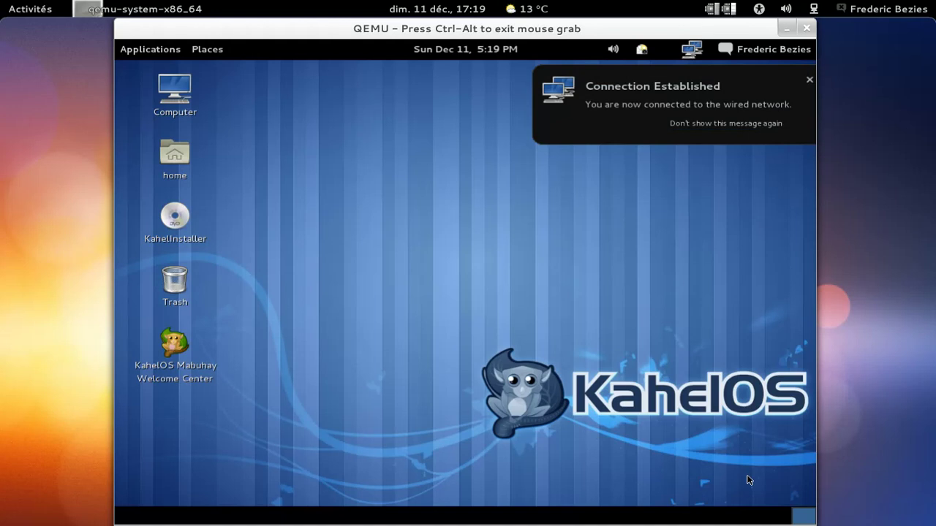
pyautogui.click(808, 82)
# Set the display language to French again in the region and language settings.
pyautogui.click(774, 49)
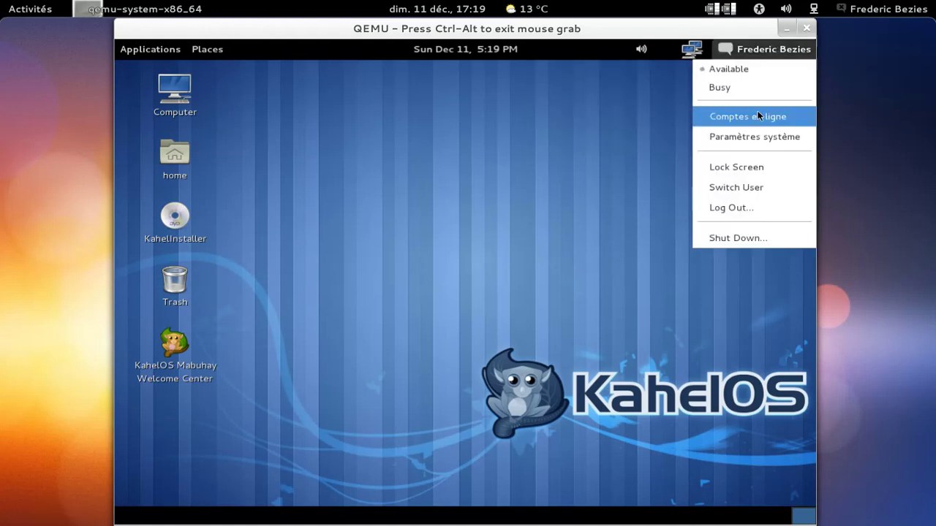
pyautogui.click(755, 134)
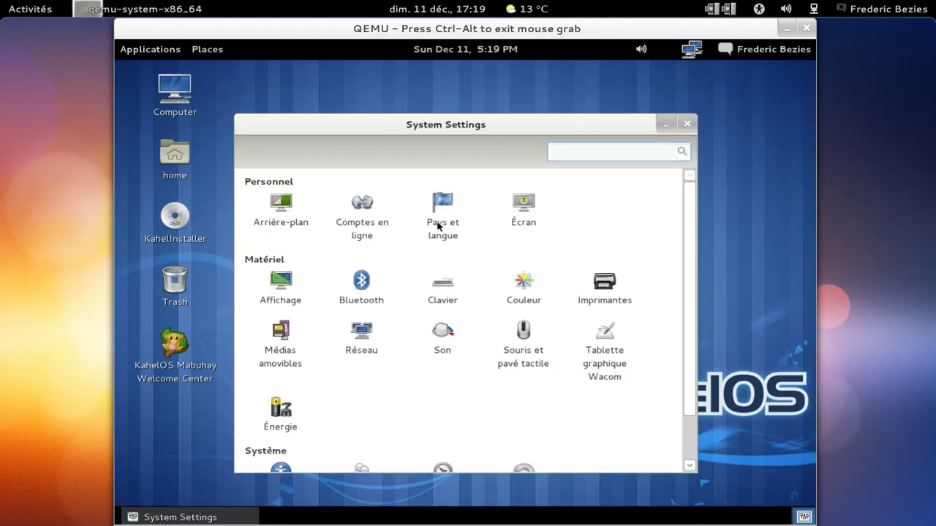
pyautogui.click(439, 226)
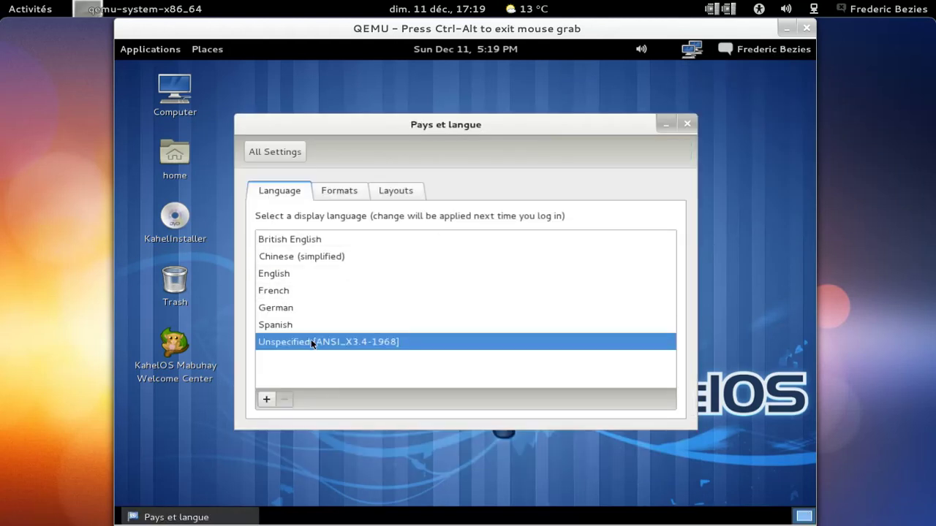
pyautogui.click(295, 325)
pyautogui.click(291, 309)
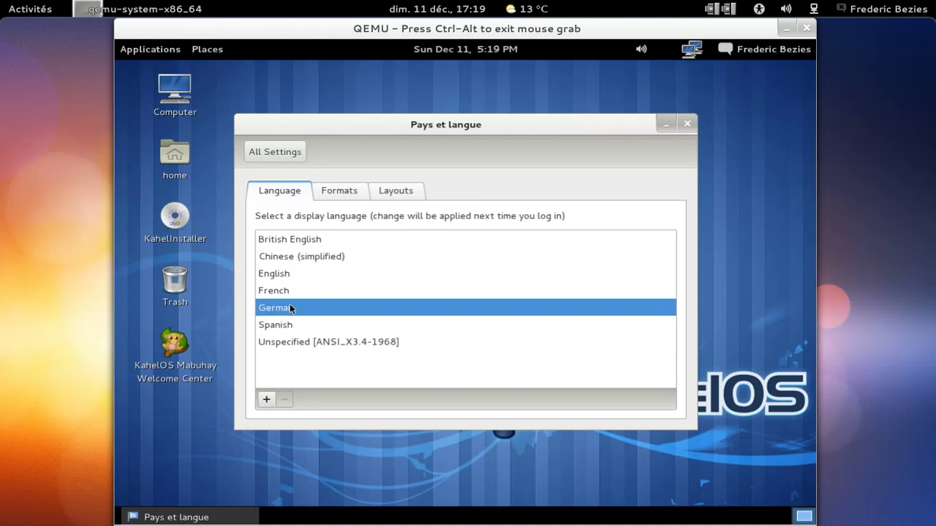
pyautogui.click(289, 294)
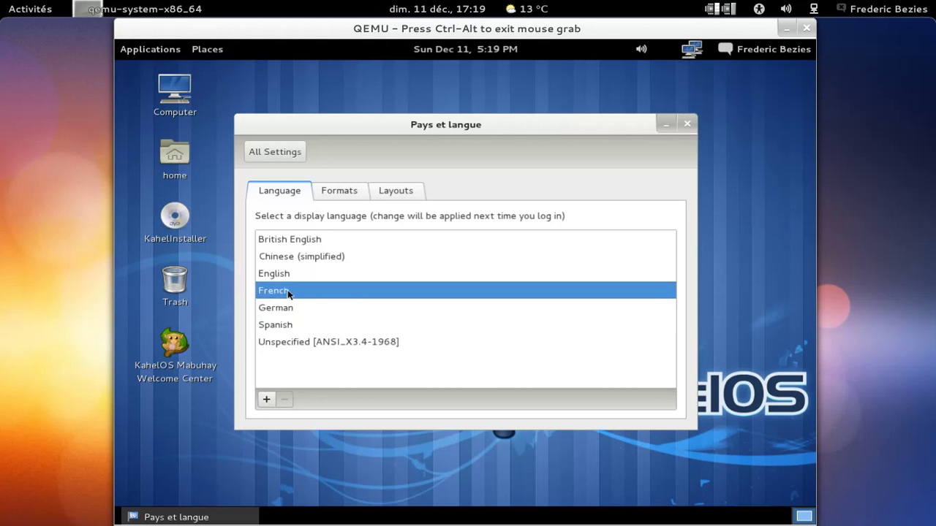
# Try to add a language by searching the enlarged language chooser for "fre", and cancel the chooser.
pyautogui.click(266, 399)
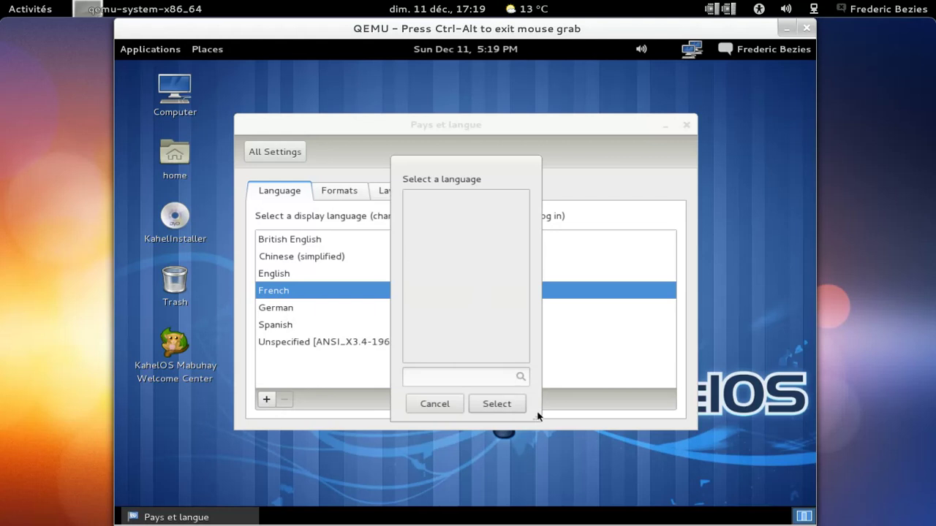
pyautogui.moveTo(533, 413); pyautogui.dragTo(724, 421)
pyautogui.click(688, 382)
pyautogui.write('fra')
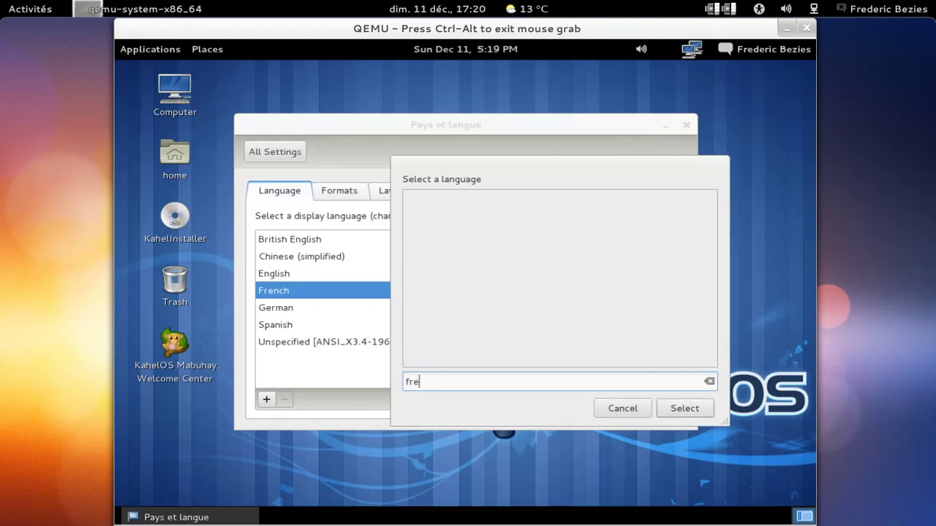
pyautogui.press('BackSpace')
pyautogui.press('BackSpace')
pyautogui.press('BackSpace')
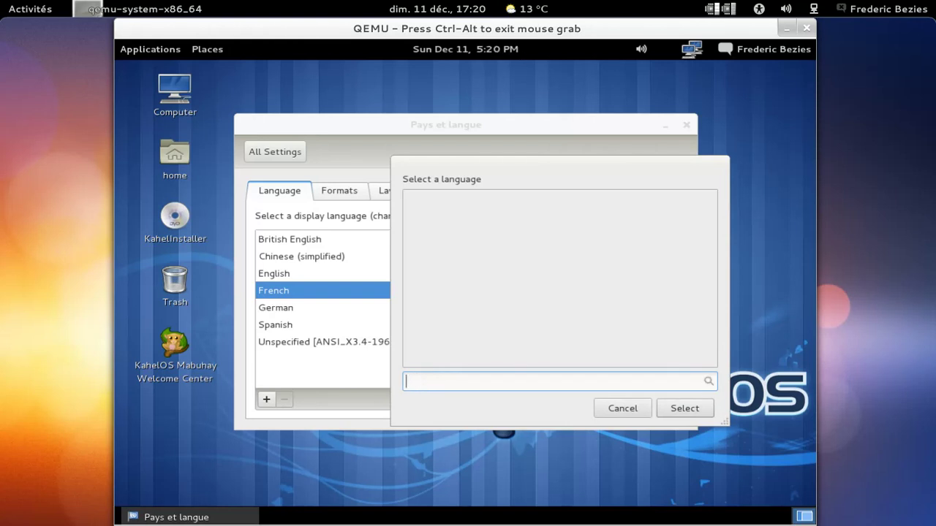
pyautogui.press('Escape')
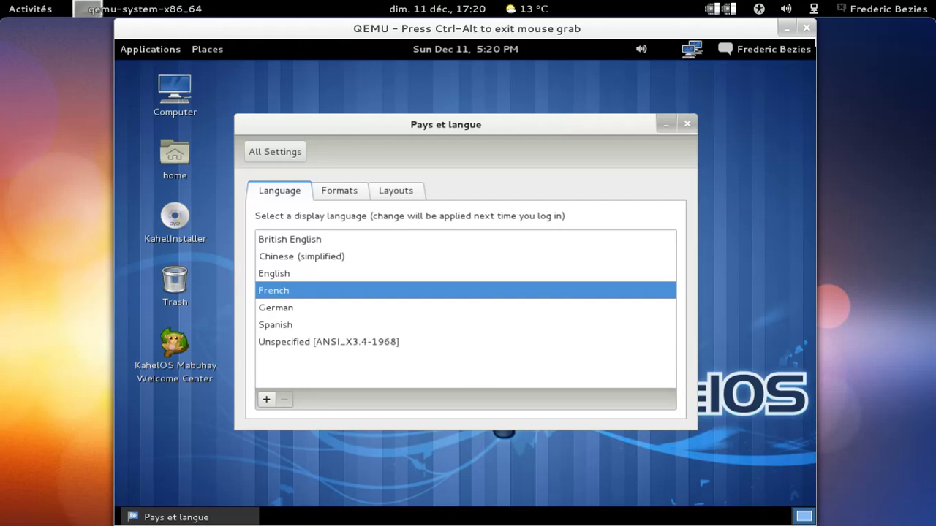
# Close the region and language settings and shut down the KahelOS system.
pyautogui.click(685, 124)
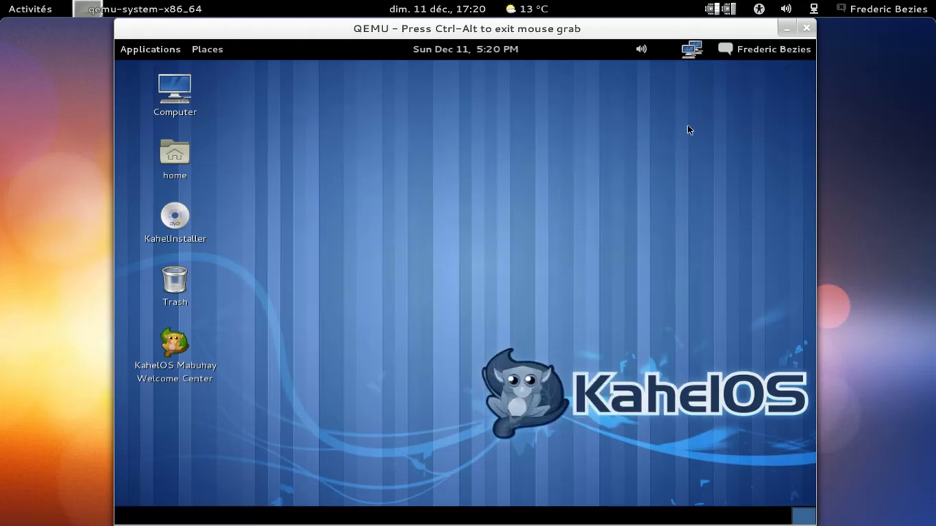
pyautogui.click(746, 50)
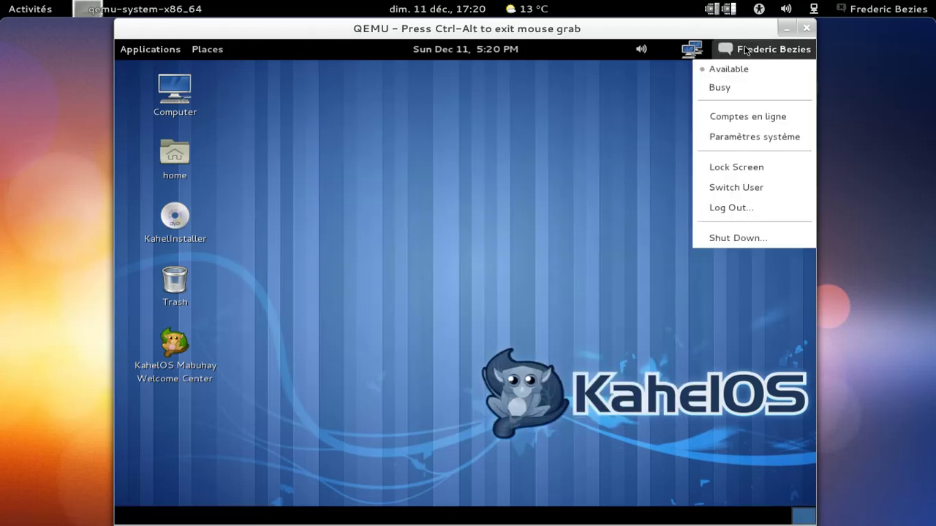
pyautogui.click(760, 237)
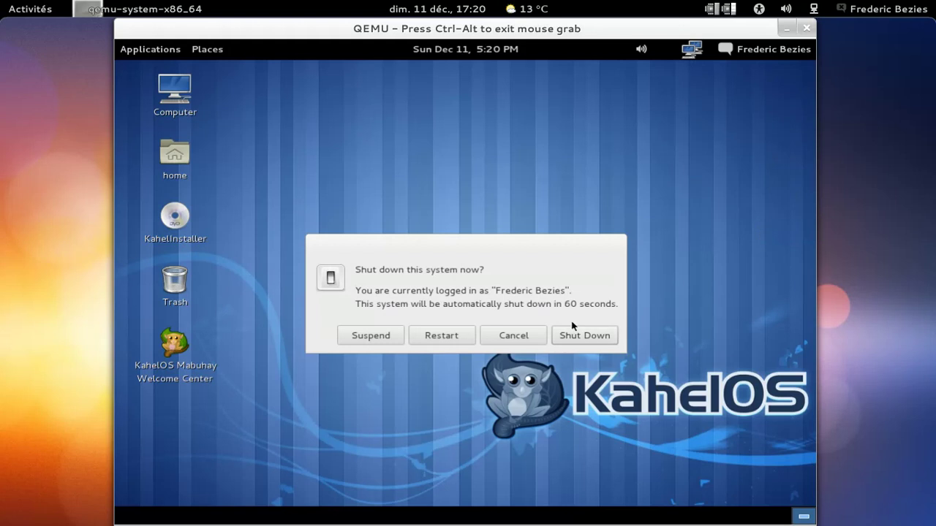
pyautogui.click(582, 334)
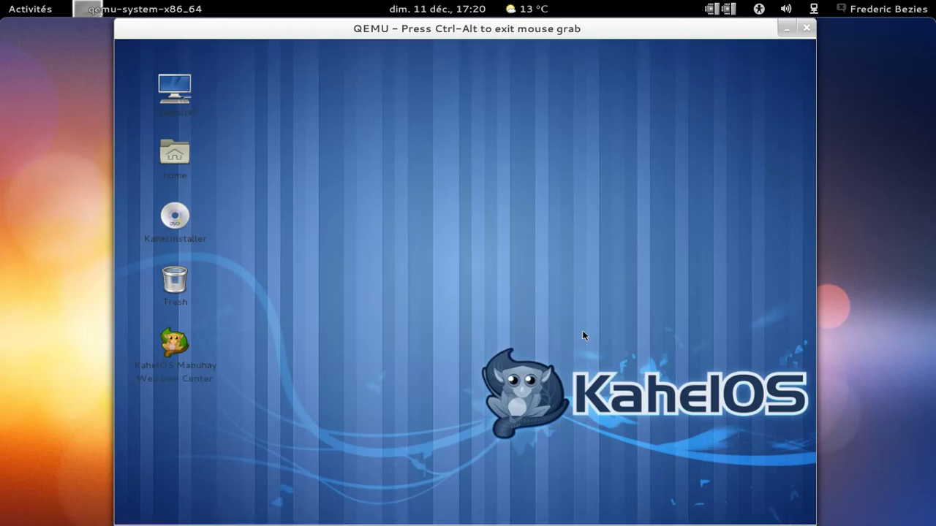